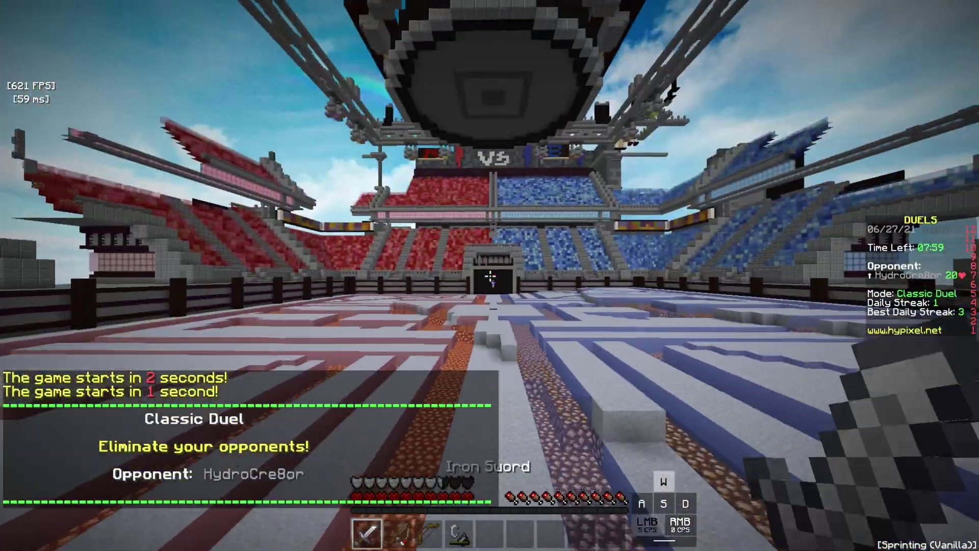
# Step: Charge the opponent, alternating iron sword hits with fishing rod casts
pyautogui.click(490, 276)
pyautogui.press('w')
pyautogui.click(489, 276)
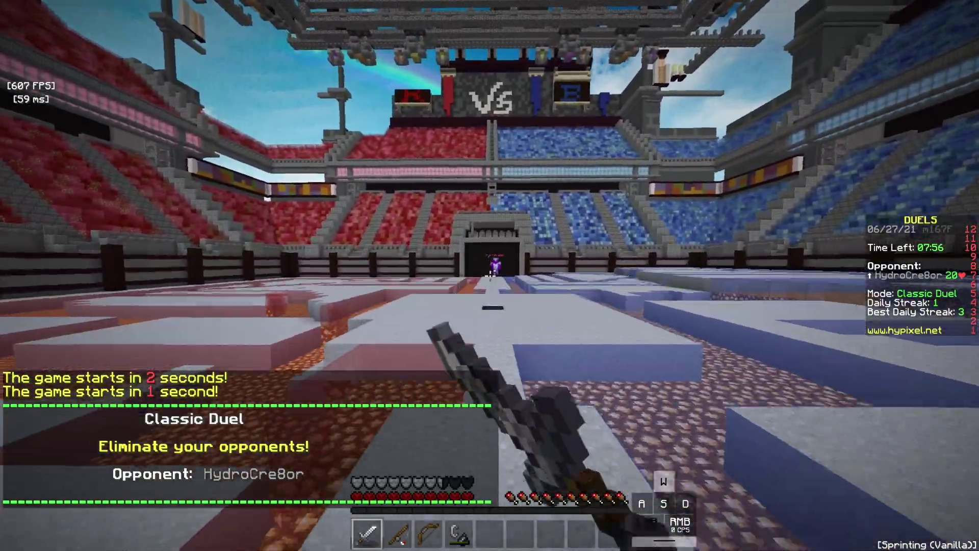
pyautogui.click(489, 276)
pyautogui.press('2')
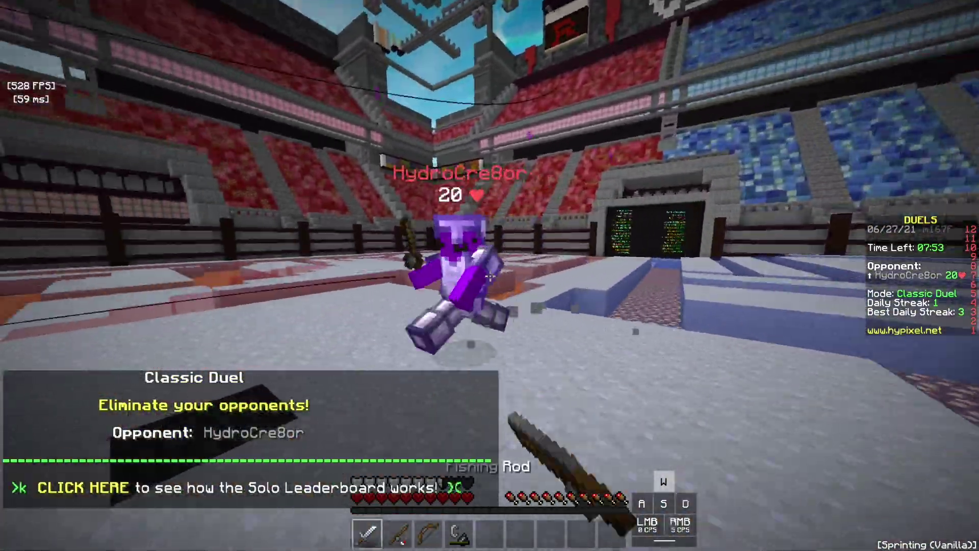
pyautogui.click(489, 275)
pyautogui.press('1')
pyautogui.click(490, 275)
pyautogui.press('2')
pyautogui.rightClick(489, 275)
pyautogui.press('1')
# Step: Finish the opponent with repeated sword hits, then use the Play Again paper to queue a new game
pyautogui.click(490, 276)
pyautogui.click(490, 275)
pyautogui.click(489, 276)
pyautogui.click(489, 275)
pyautogui.click(489, 275)
pyautogui.click(489, 275)
pyautogui.click(489, 275)
pyautogui.click(489, 276)
pyautogui.click(489, 275)
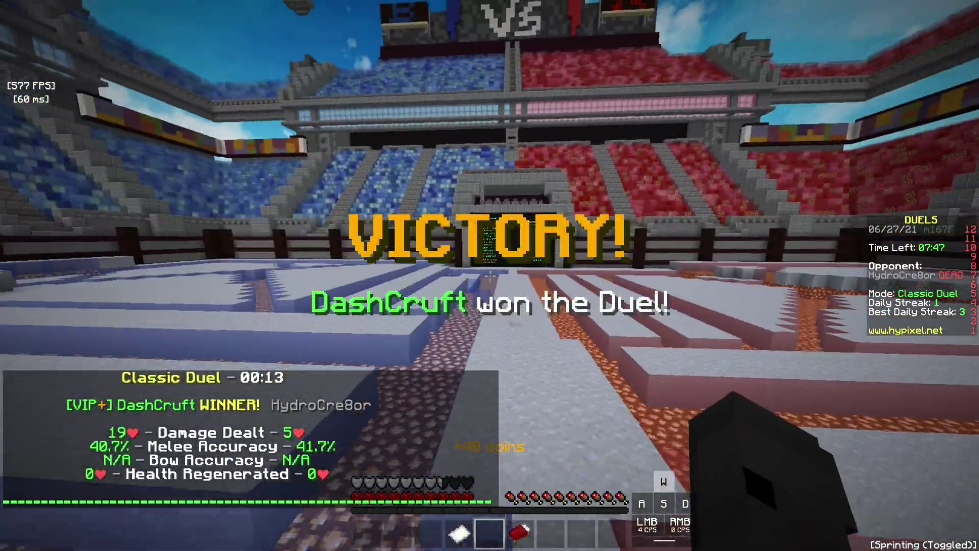
pyautogui.press('4')
pyautogui.rightClick(490, 275)
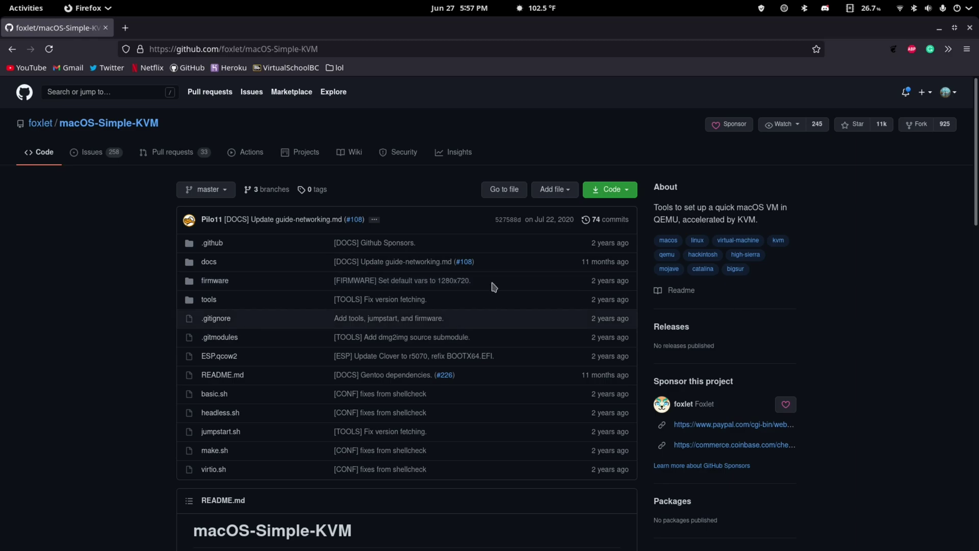
# Step: Copy the macOS-Simple-KVM HTTPS clone URL from the repository's Code menu
pyautogui.scroll(2, 439, 488)
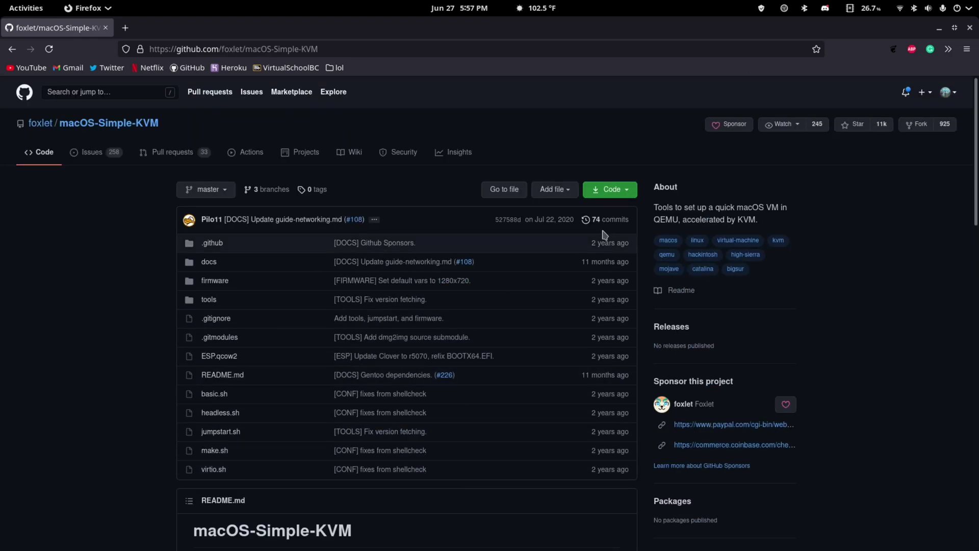
pyautogui.scroll(-2, 684, 447)
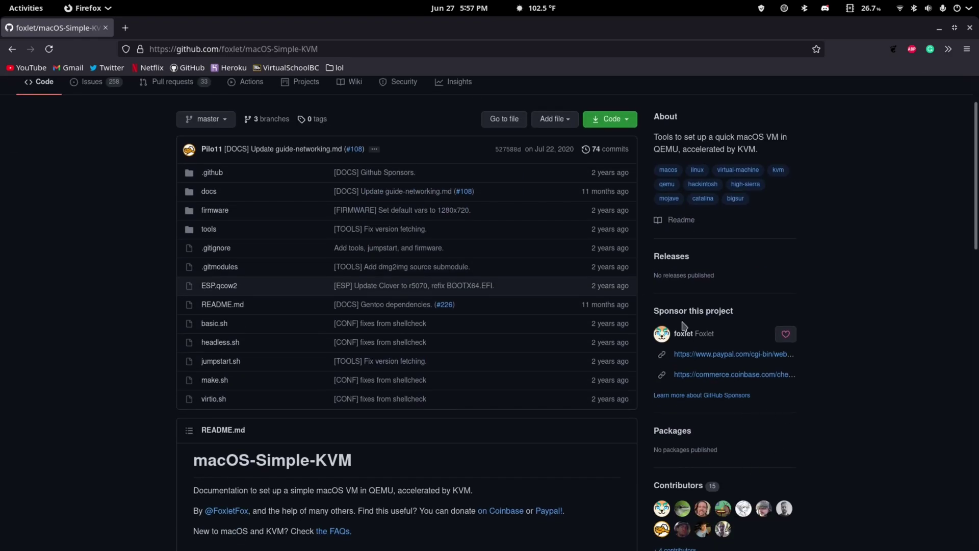
pyautogui.scroll(2, 739, 411)
pyautogui.scroll(-2, 542, 415)
pyautogui.scroll(2, 415, 378)
pyautogui.scroll(-5, 275, 301)
pyautogui.scroll(5, 484, 266)
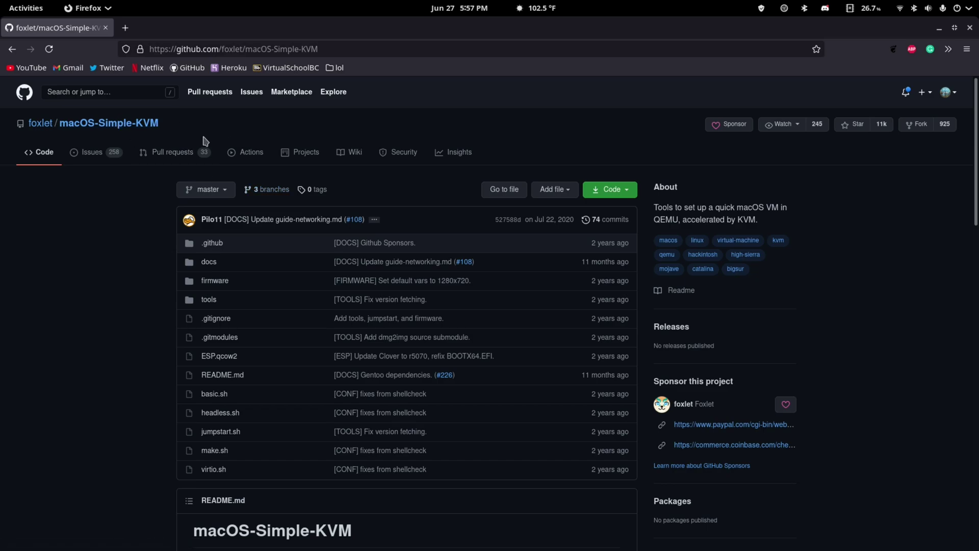
pyautogui.click(592, 197)
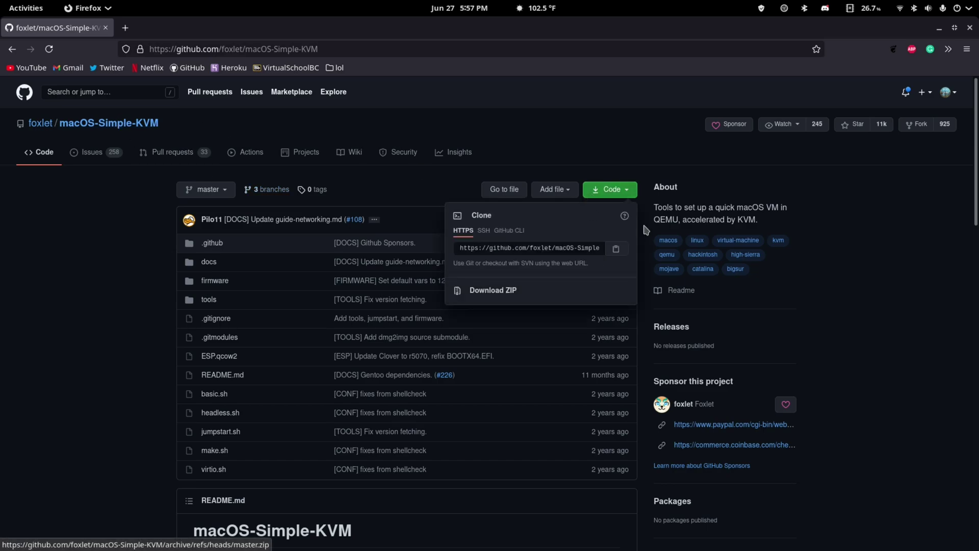
pyautogui.click(615, 250)
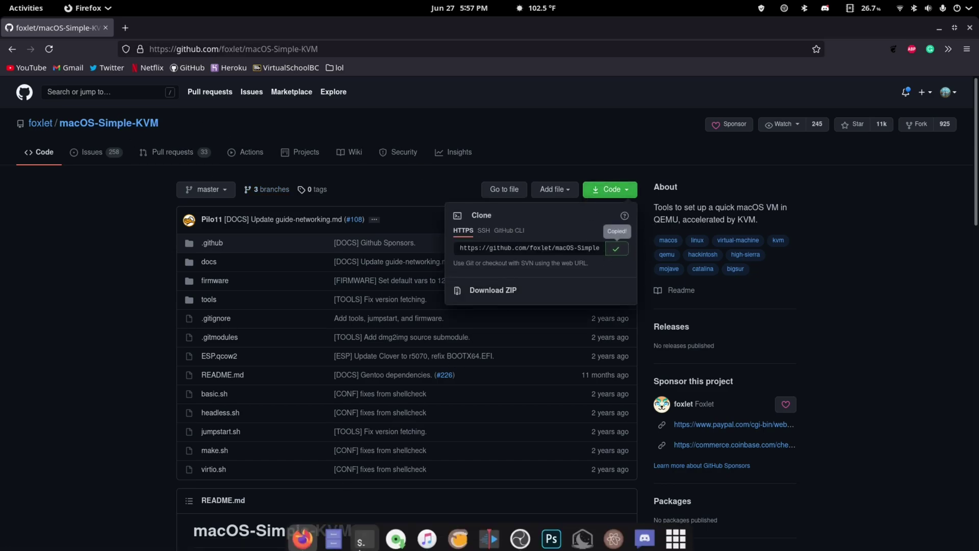
# Step: Open a terminal, clear it, and move up to the home folder with cd .
pyautogui.click(361, 534)
pyautogui.moveTo(552, 196); pyautogui.dragTo(600, 208)
pyautogui.write('clear')
pyautogui.press('Return')
pyautogui.write('cd ..')
pyautogui.press('Return')
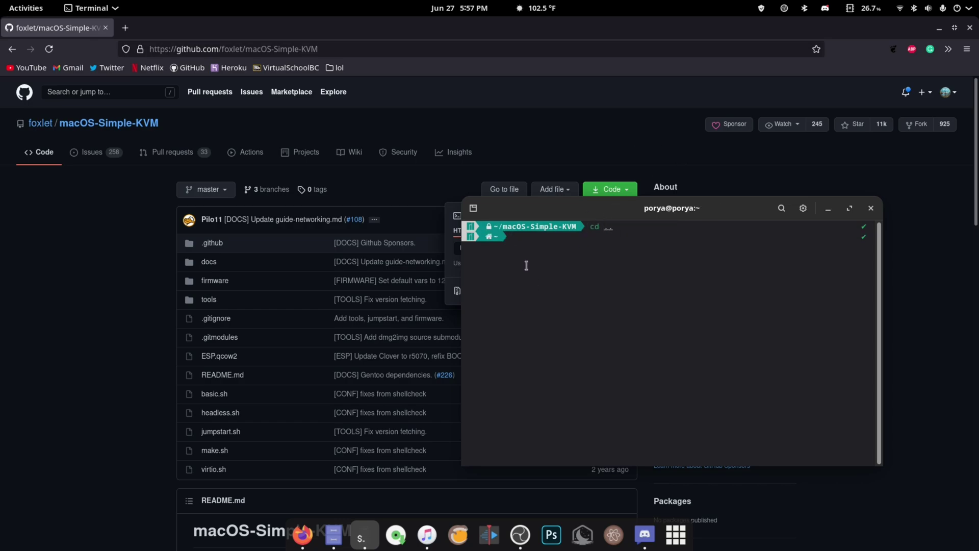
# Step: Open a terminal in the mounted data drive's folder, then close it and minimize the file manager
pyautogui.click(333, 534)
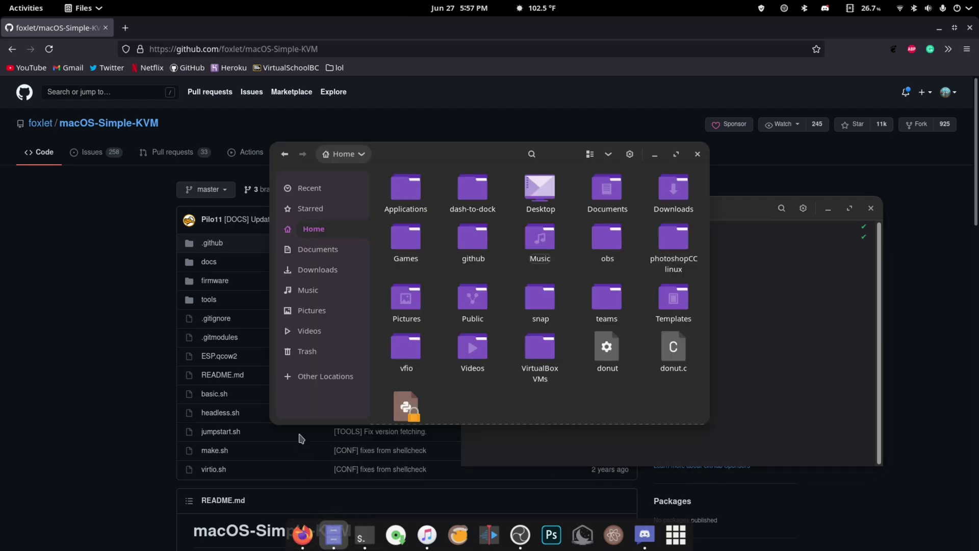
pyautogui.click(324, 378)
pyautogui.click(415, 274)
pyautogui.rightClick(583, 306)
pyautogui.click(630, 415)
pyautogui.moveTo(474, 169); pyautogui.dragTo(633, 236)
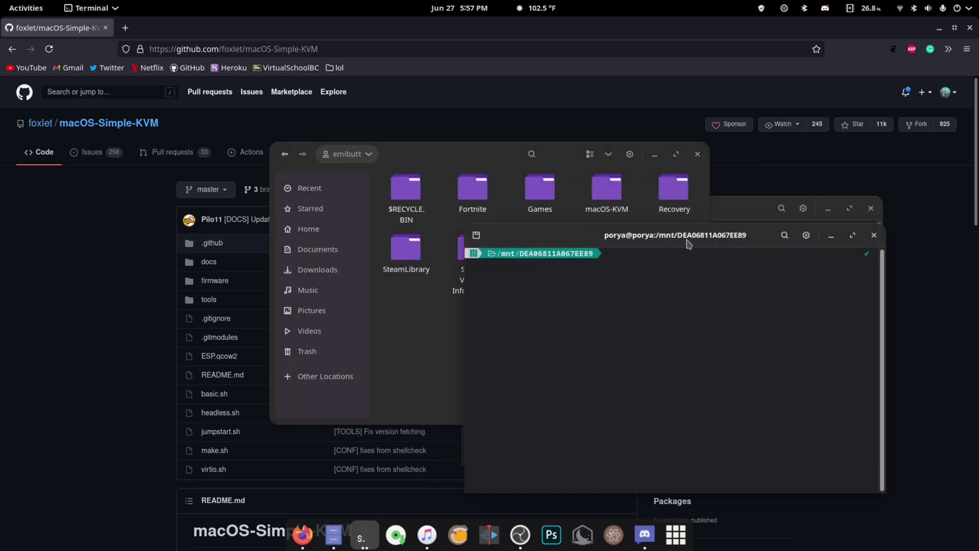
pyautogui.click(874, 235)
pyautogui.click(655, 158)
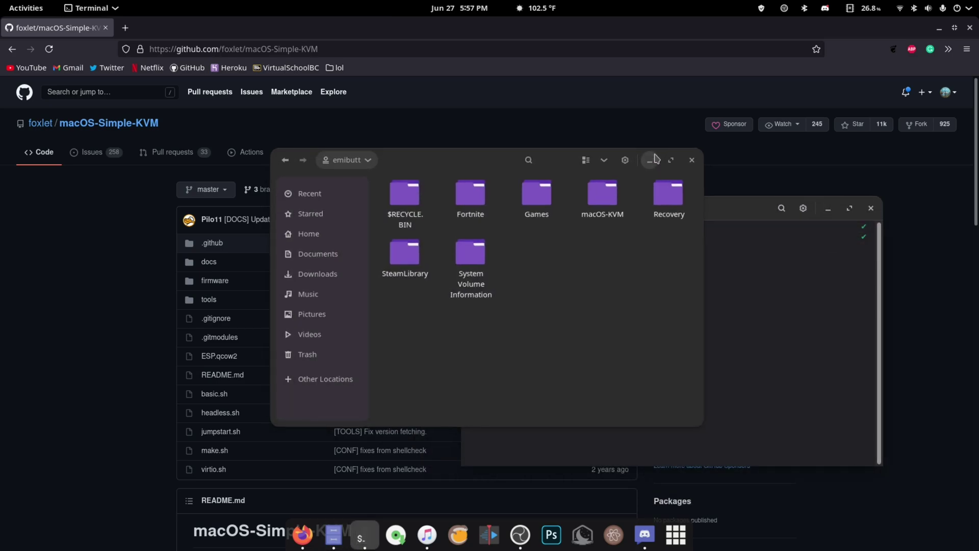
pyautogui.click(653, 158)
pyautogui.write('git clone')
pyautogui.press('Right')
pyautogui.press('Return')
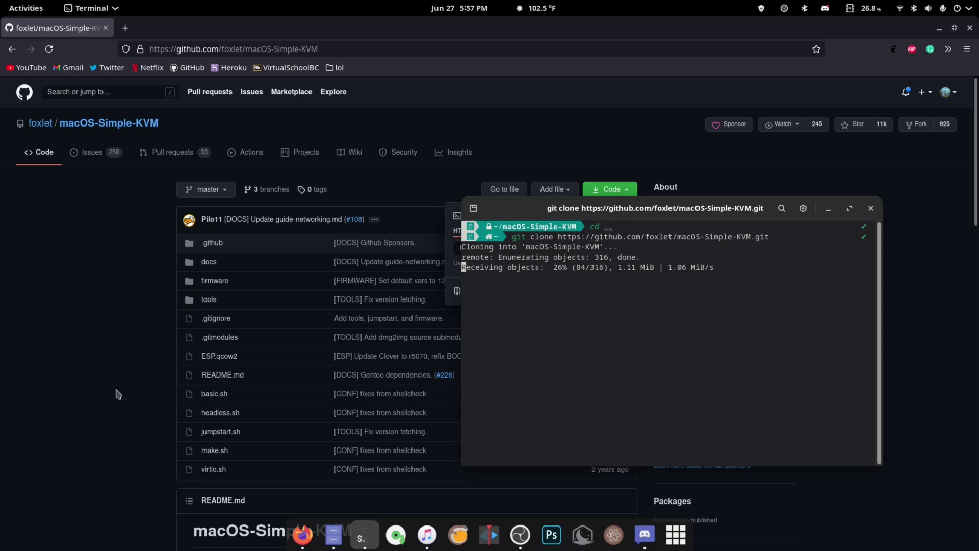
pyautogui.click(178, 281)
pyautogui.scroll(-10, 194, 296)
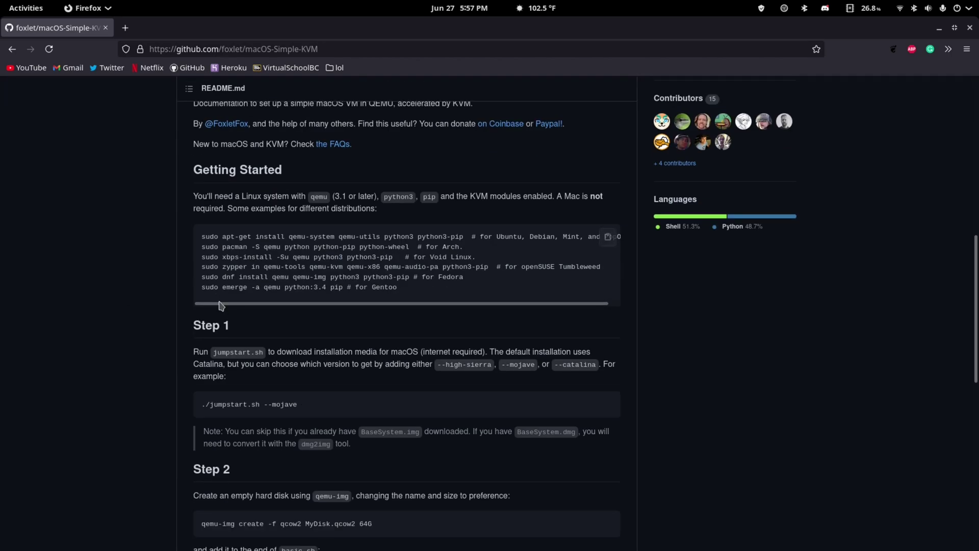
# Step: Confirm the clone finished, then look up qemu, python3 and pip in the README requirements
pyautogui.click(361, 534)
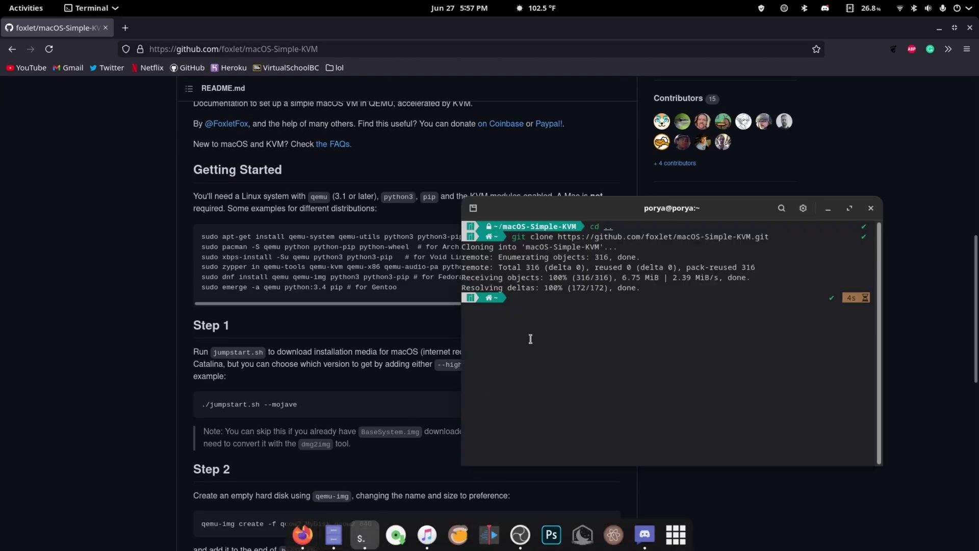
pyautogui.click(265, 274)
pyautogui.doubleClick(314, 198)
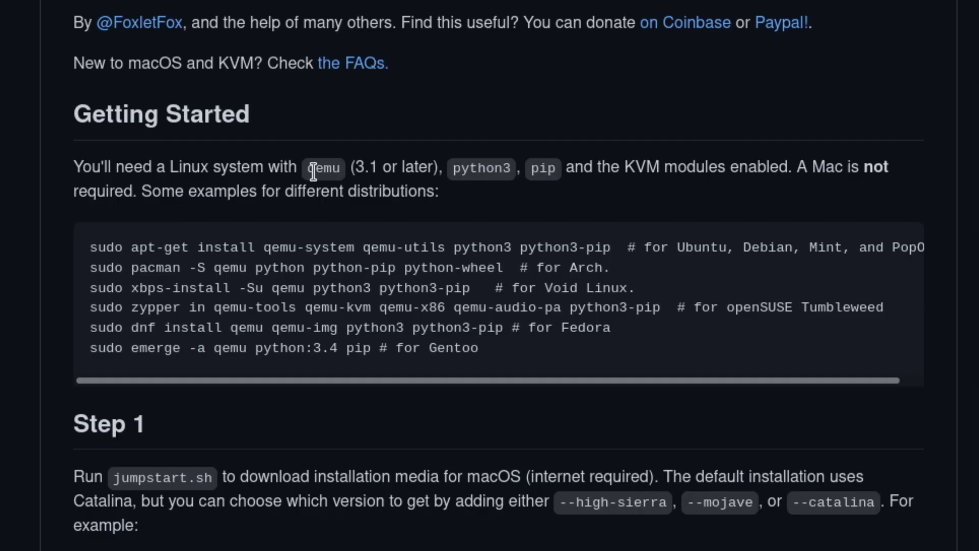
pyautogui.doubleClick(398, 197)
pyautogui.click(427, 198)
pyautogui.doubleClick(539, 174)
pyautogui.click(608, 163)
# Step: Review the apt and pacman install lines, selecting the full Arch pacman command
pyautogui.doubleClick(159, 250)
pyautogui.click(142, 242)
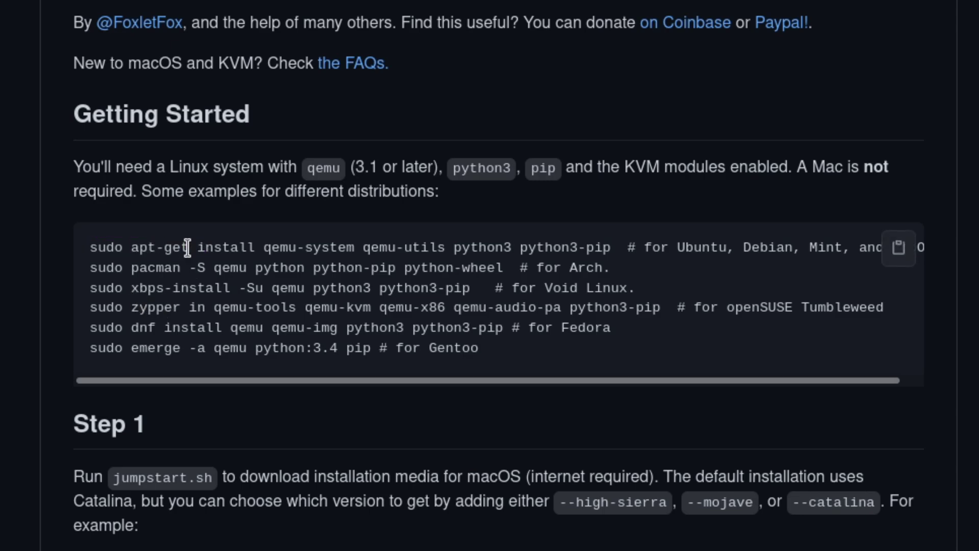
pyautogui.doubleClick(162, 267)
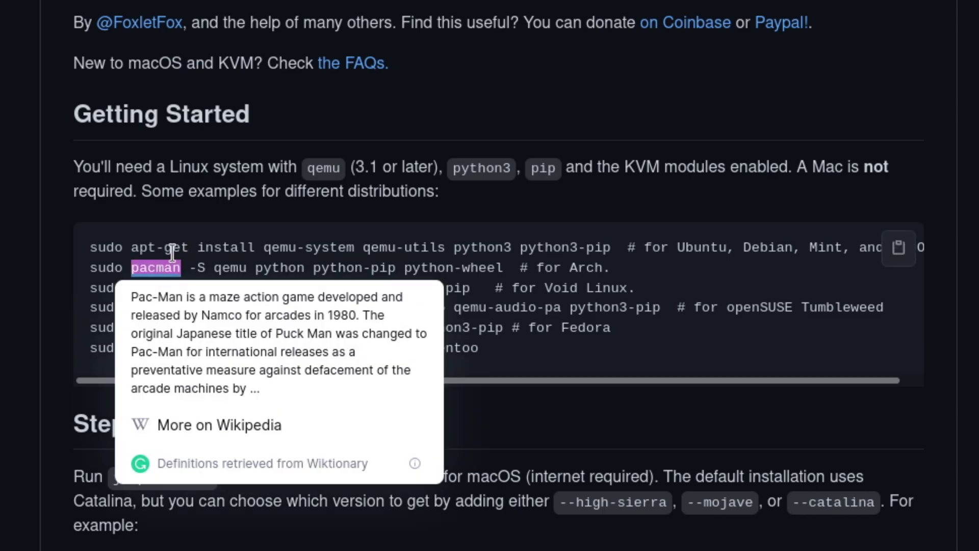
pyautogui.click(210, 266)
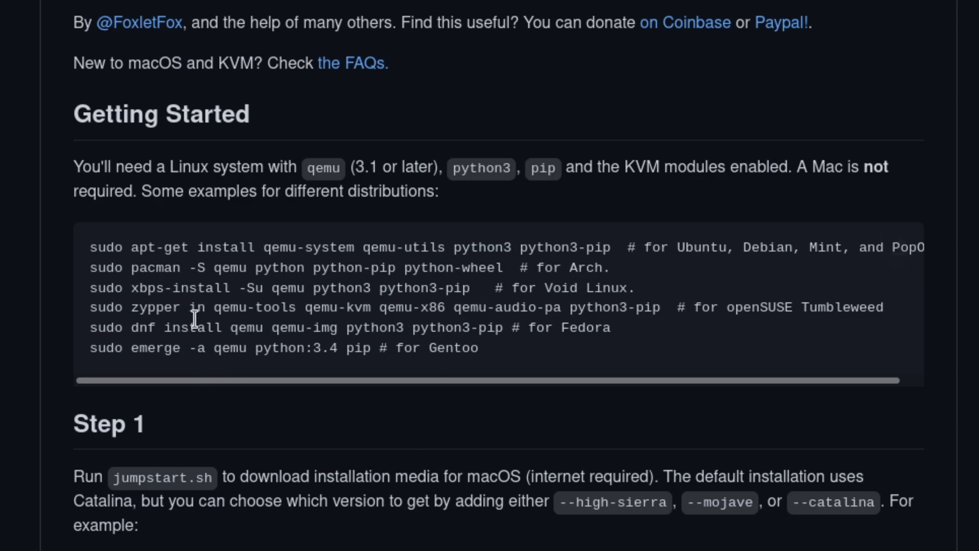
pyautogui.moveTo(650, 269); pyautogui.dragTo(98, 266)
pyautogui.click(554, 303)
pyautogui.moveTo(493, 287); pyautogui.dragTo(745, 333)
pyautogui.click(553, 350)
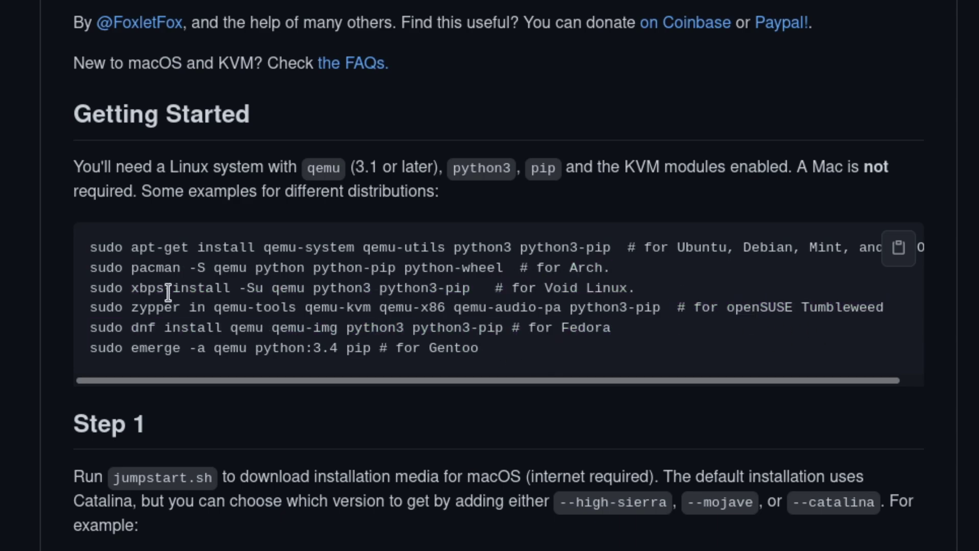
pyautogui.moveTo(91, 267); pyautogui.dragTo(504, 268)
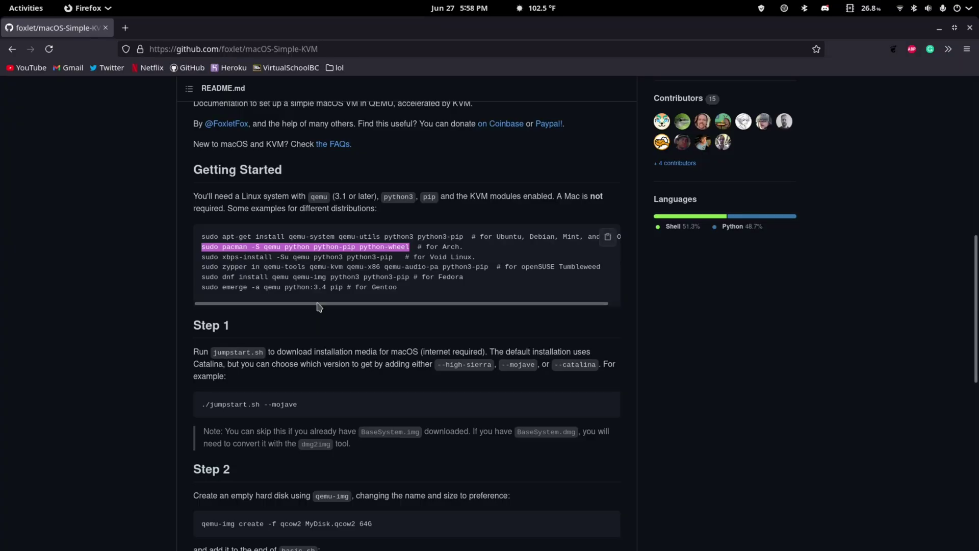
# Step: Select the ./jumpstart.sh --mojave command from Step 1 and bring Terminal forward
pyautogui.scroll(-3, 317, 306)
pyautogui.scroll(3, 339, 188)
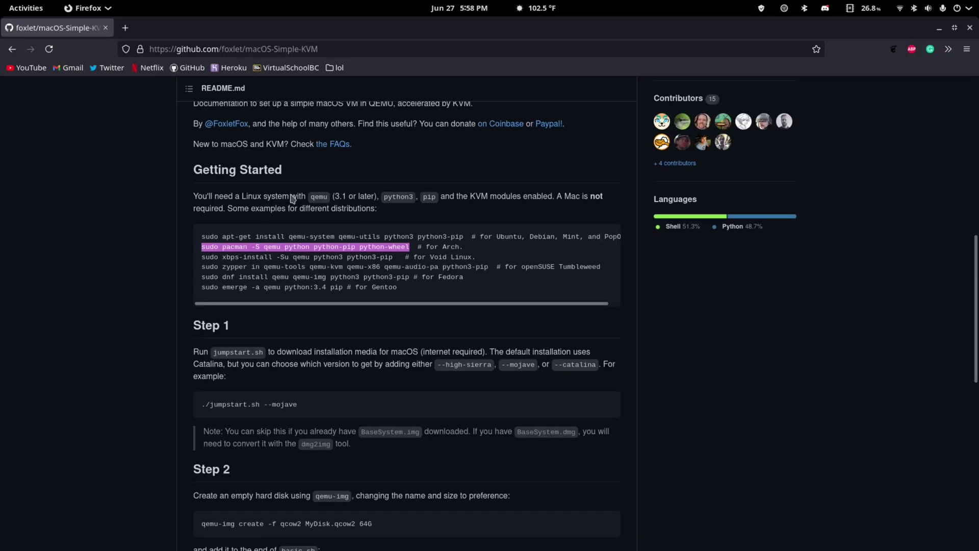
pyautogui.scroll(-1, 323, 221)
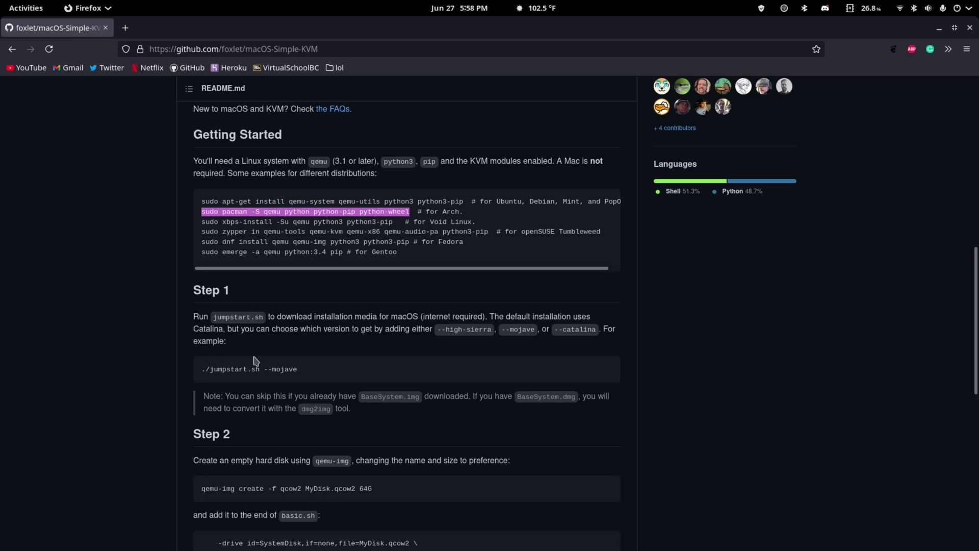
pyautogui.click(325, 373)
pyautogui.tripleClick(325, 373)
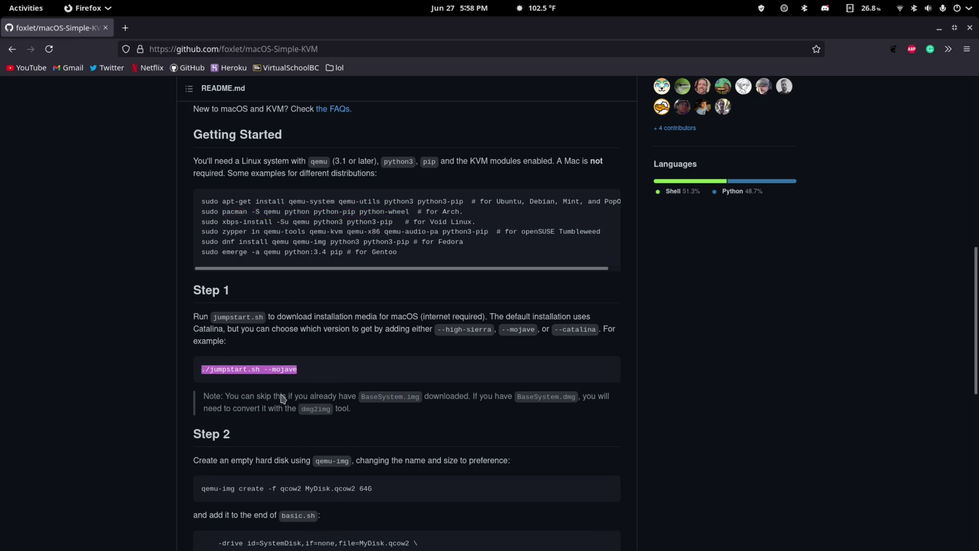
pyautogui.click(364, 534)
pyautogui.moveTo(529, 218); pyautogui.dragTo(470, 259)
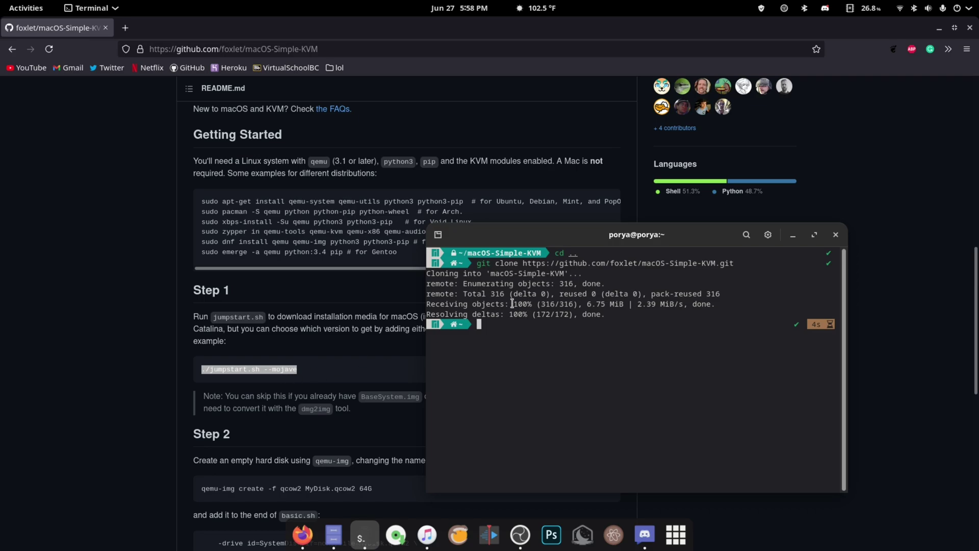
# Step: Enter macOS-Simple-KVM and run the pasted ./jumpstart.sh --mojave to fetch the Mojave BaseSystem image
pyautogui.write('cd macOS-Simple-KVM')
pyautogui.press('Return')
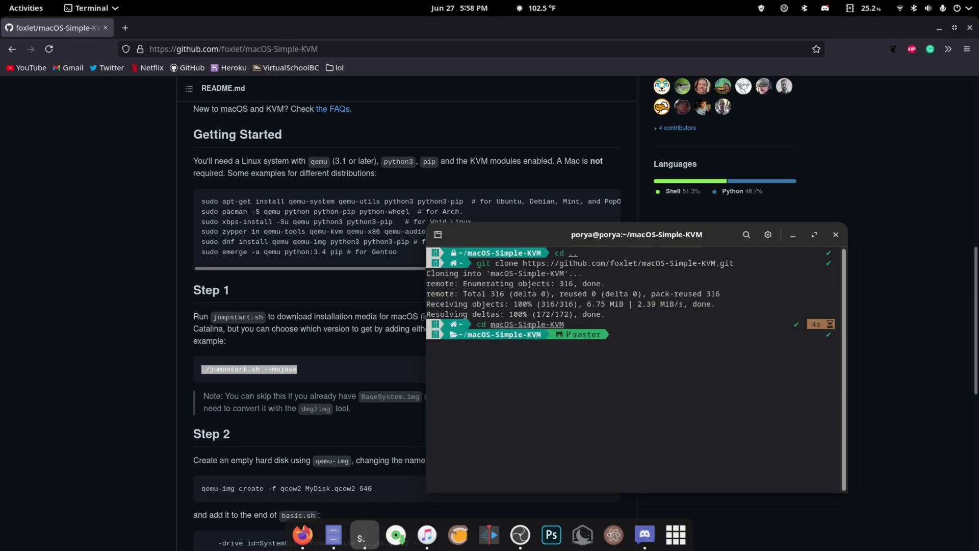
pyautogui.hotkey('ctrl', 'shift', 'v')
pyautogui.press('Return')
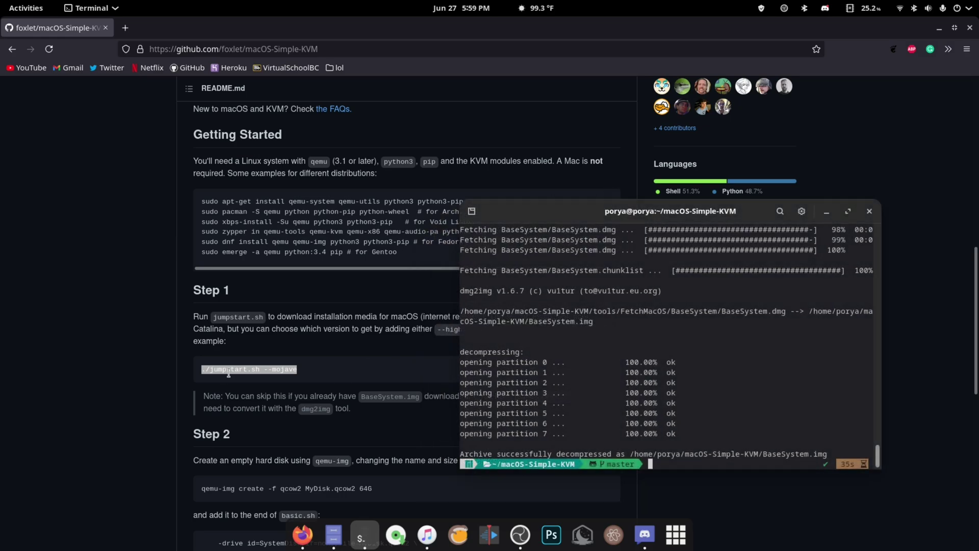
# Step: Copy the qemu-img create command from the README and paste it into Terminal
pyautogui.click(225, 421)
pyautogui.scroll(-3, 266, 302)
pyautogui.tripleClick(288, 312)
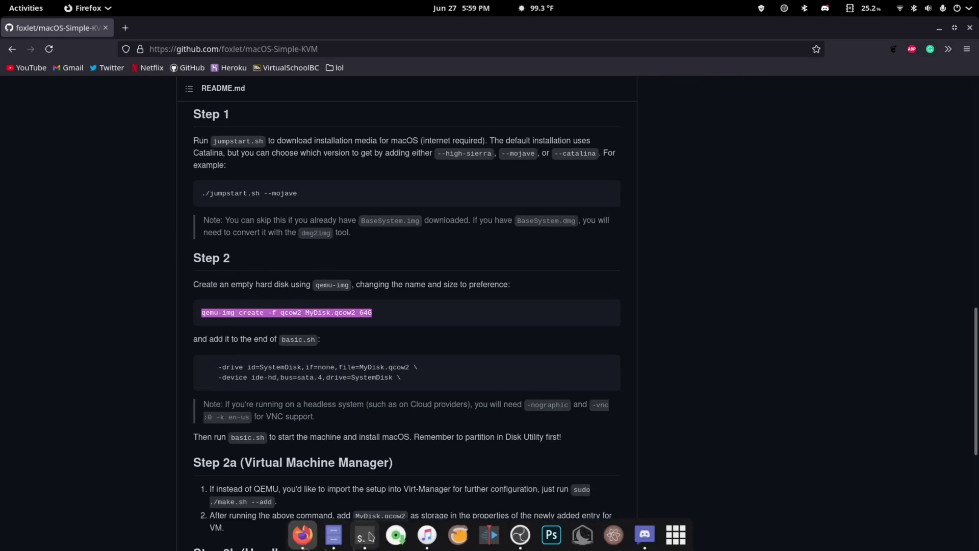
pyautogui.click(360, 534)
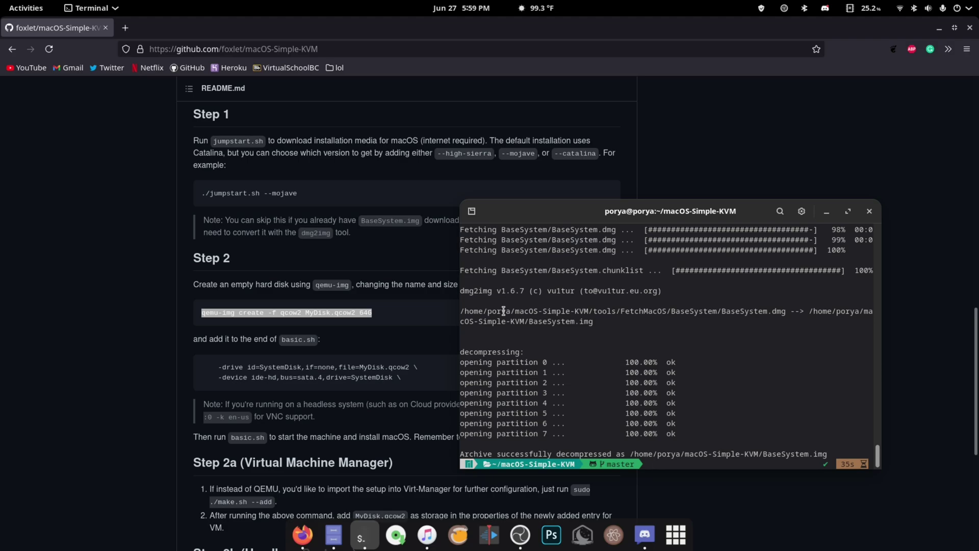
pyautogui.click(334, 534)
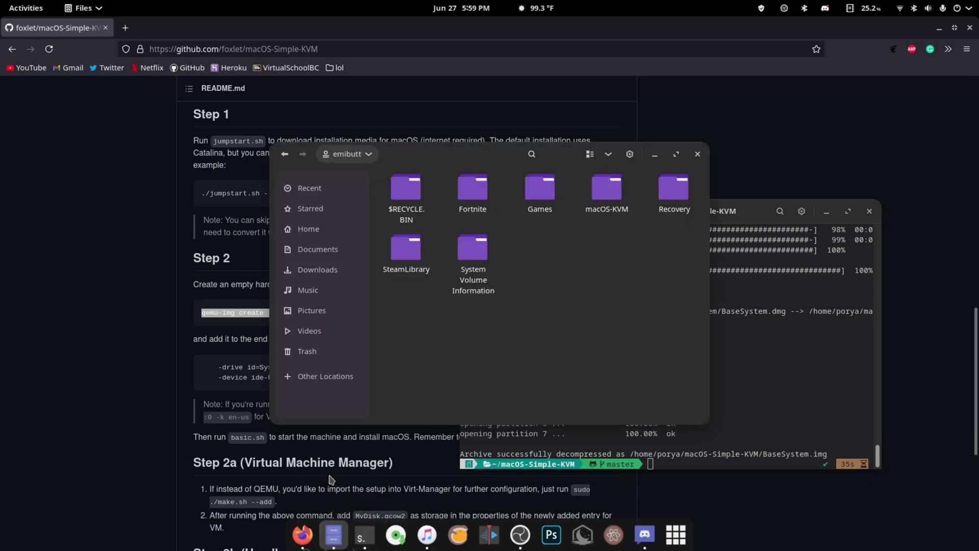
pyautogui.click(326, 376)
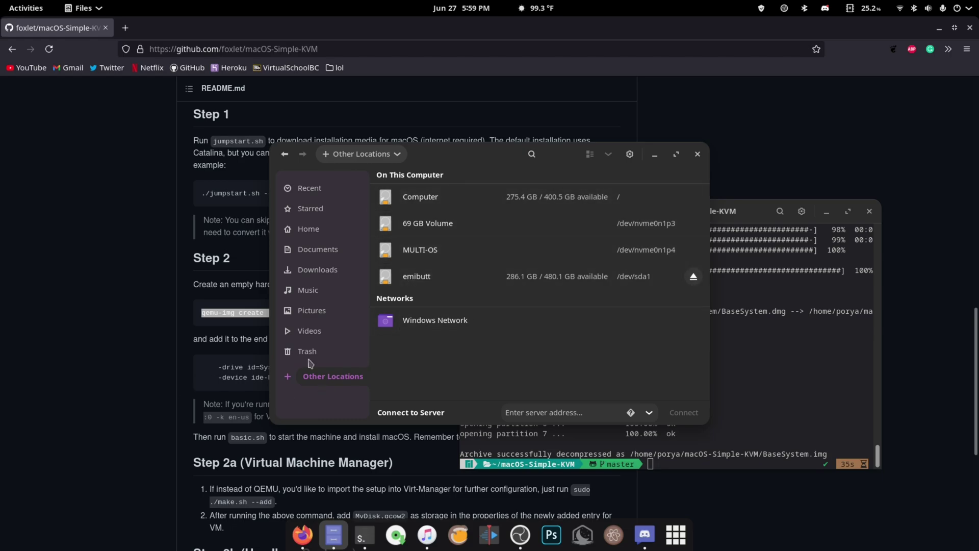
pyautogui.click(773, 433)
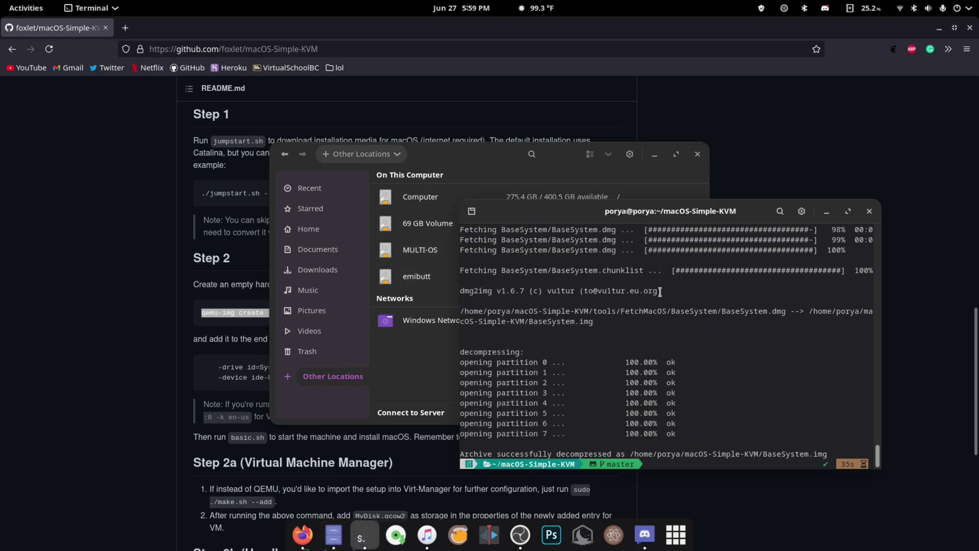
pyautogui.hotkey('ctrl', 'shift', 'v')
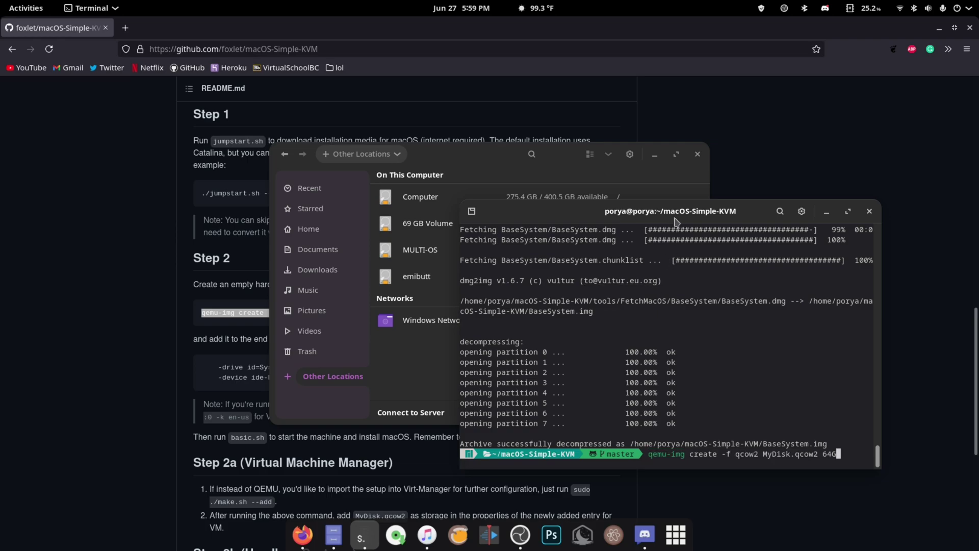
pyautogui.moveTo(675, 219); pyautogui.dragTo(674, 202)
# Step: Change the disk size from 64G to 100G and run it to create MyDisk.qcow2
pyautogui.press('Left')
pyautogui.press('Left')
pyautogui.press('Right')
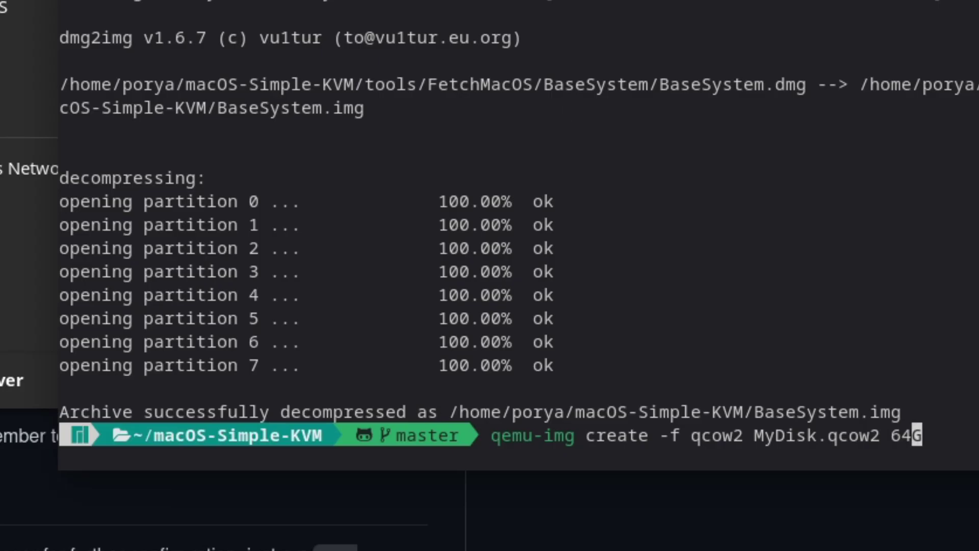
pyautogui.press('Left')
pyautogui.press('Right')
pyautogui.press('BackSpace')
pyautogui.press('BackSpace')
pyautogui.write('64')
pyautogui.press('BackSpace')
pyautogui.press('BackSpace')
pyautogui.write('100')
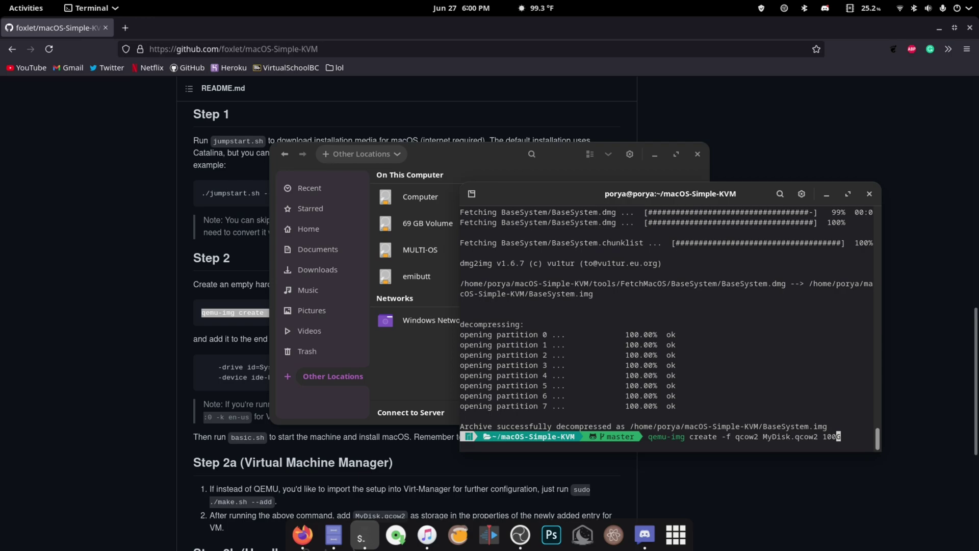
pyautogui.click(466, 175)
pyautogui.click(803, 383)
pyautogui.press('Return')
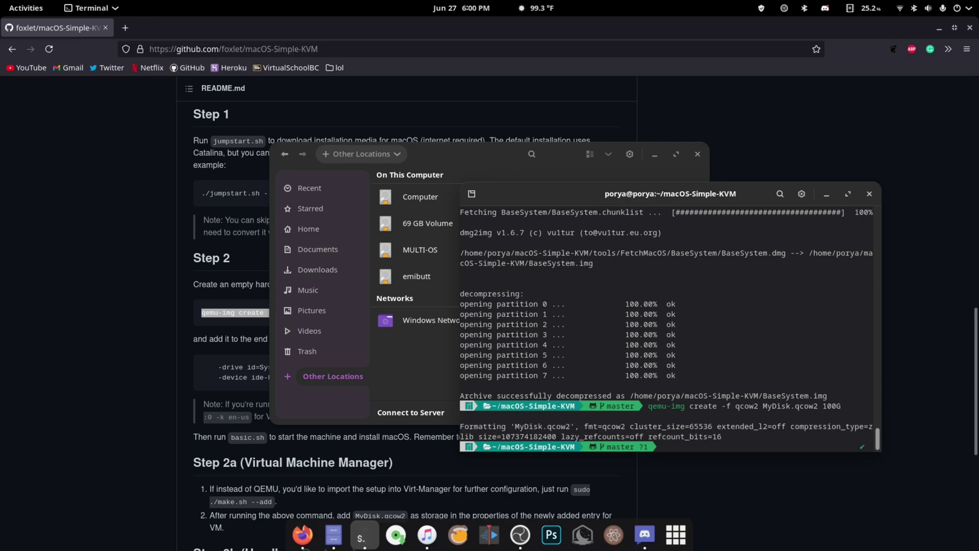
# Step: Open basic.sh from the home macOS-Simple-KVM folder in the Text Editor
pyautogui.click(152, 320)
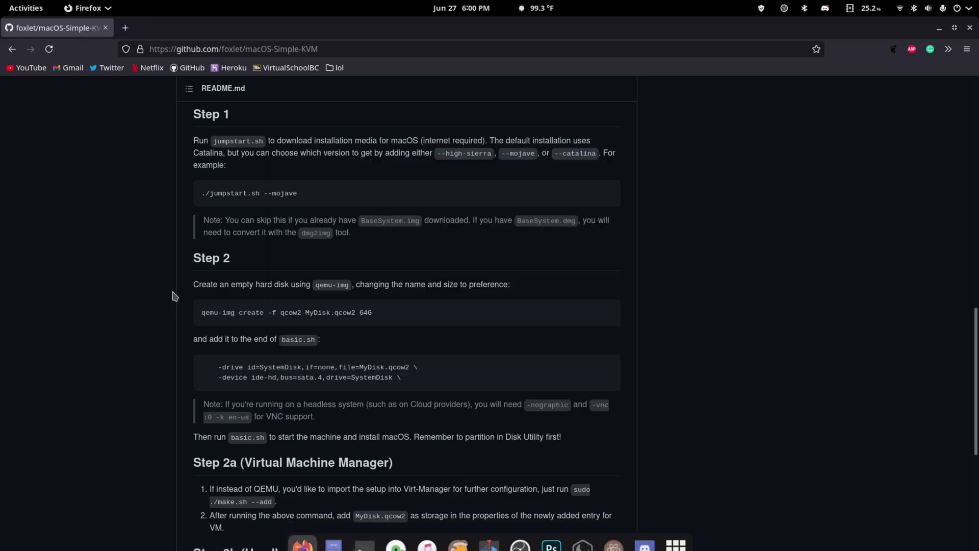
pyautogui.click(334, 535)
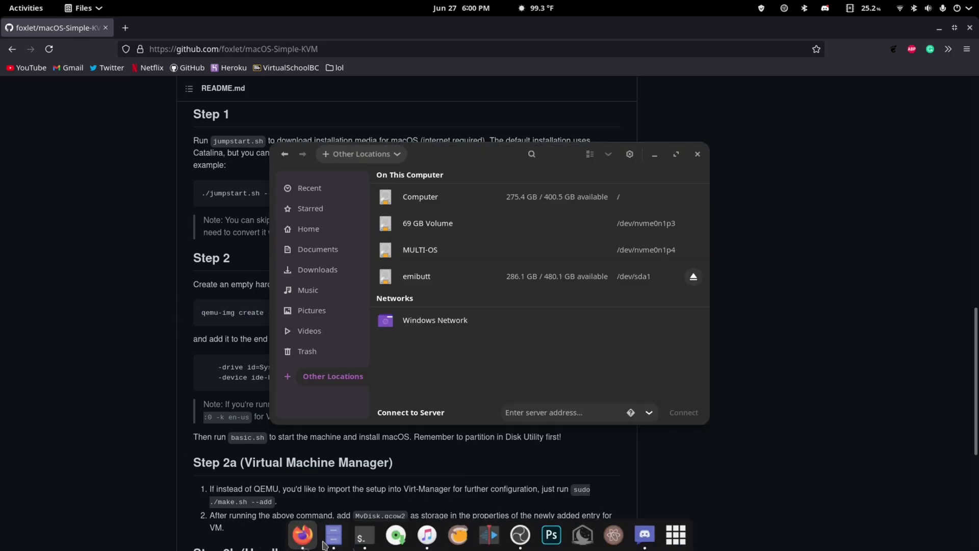
pyautogui.click(309, 229)
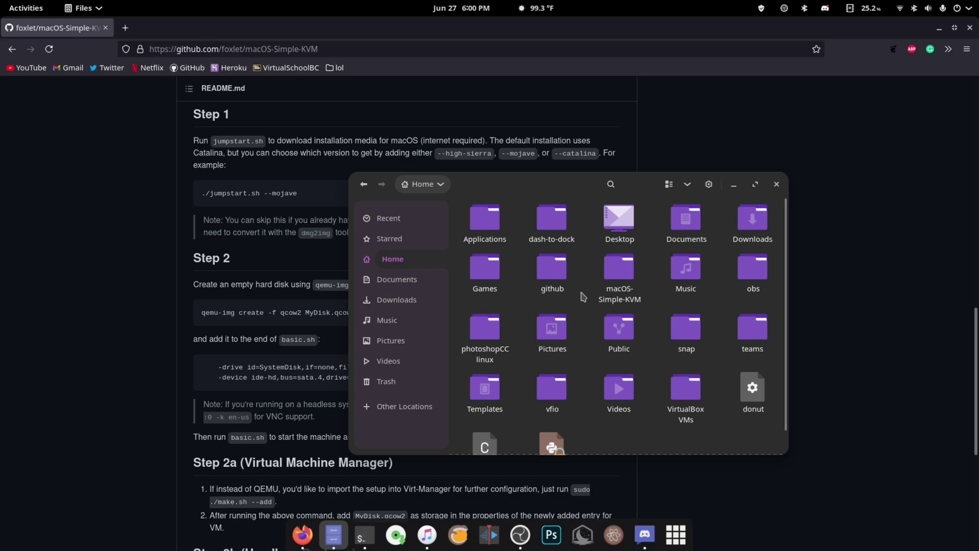
pyautogui.click(613, 283)
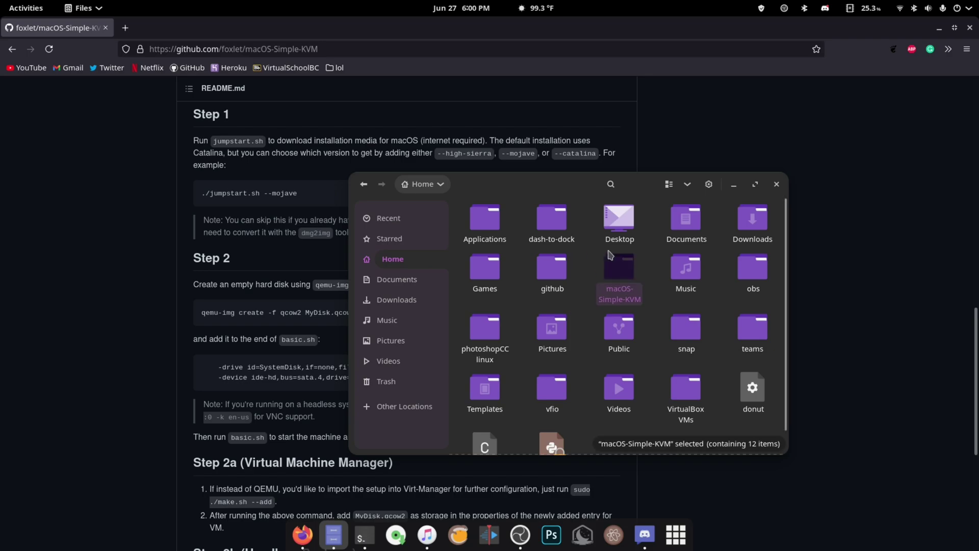
pyautogui.doubleClick(619, 284)
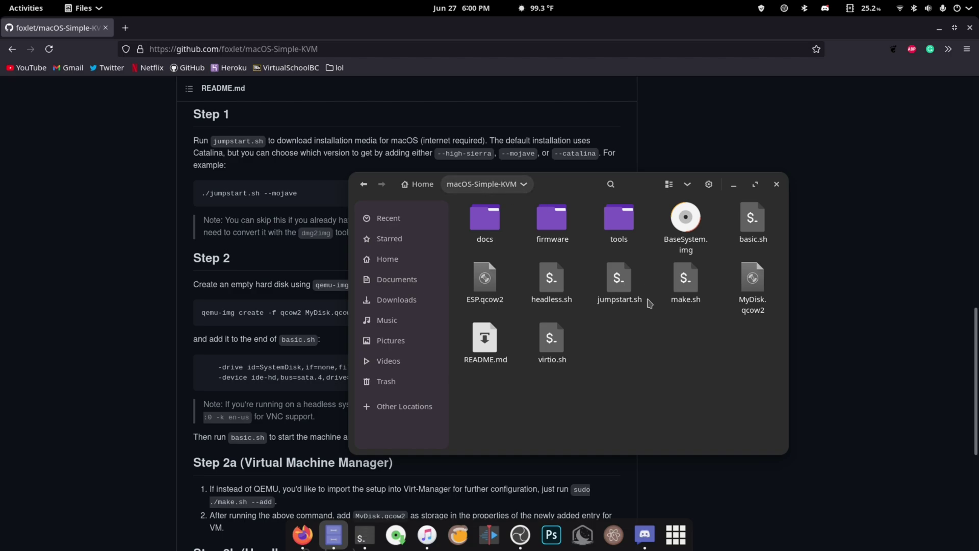
pyautogui.rightClick(769, 234)
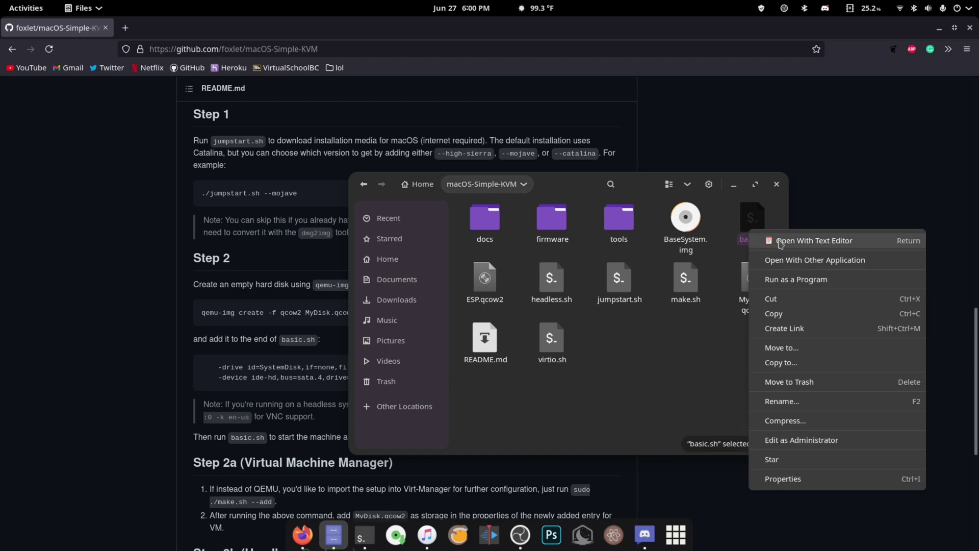
pyautogui.click(783, 241)
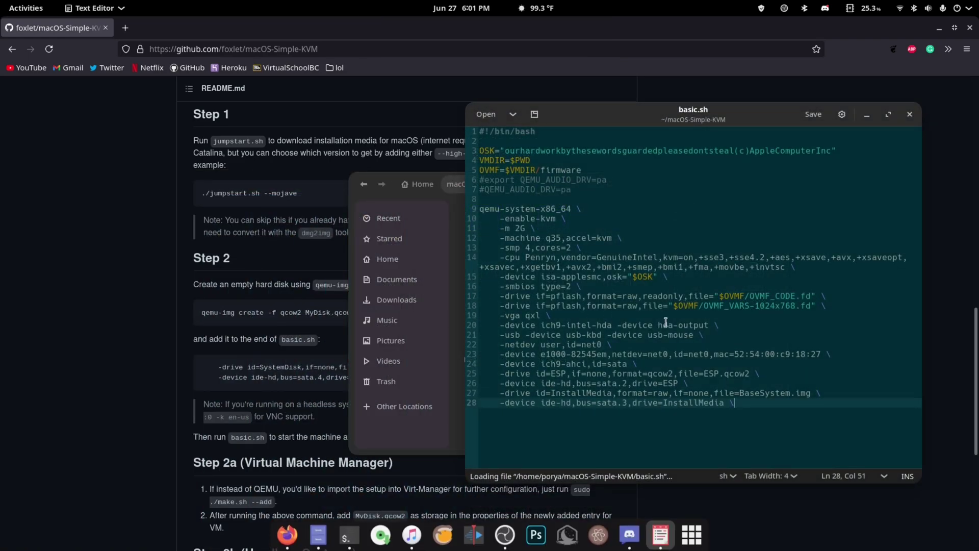
# Step: Paste the README's two MyDisk.qcow2 drive lines after line 28, fix indentation, and save basic.sh
pyautogui.click(222, 364)
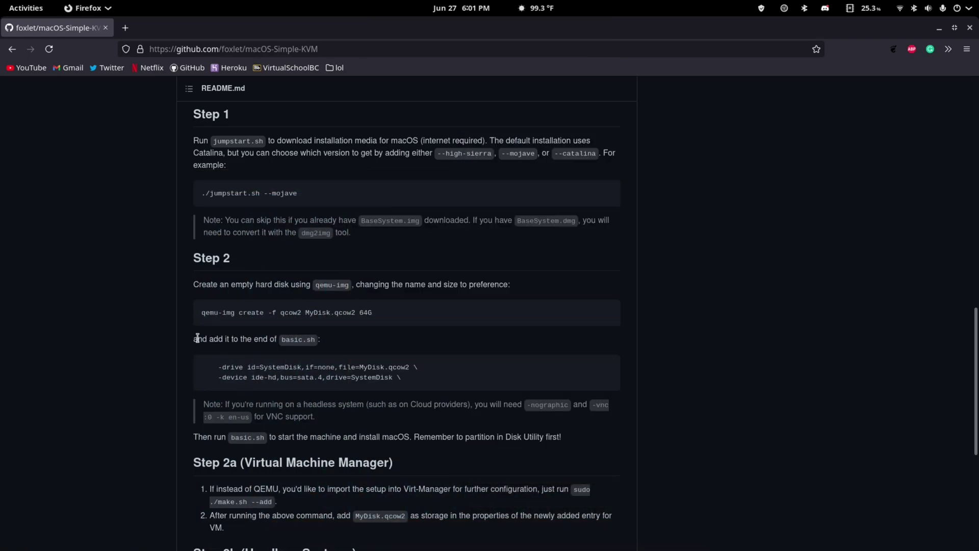
pyautogui.moveTo(403, 383); pyautogui.dragTo(193, 371)
pyautogui.hotkey('ctrl', 'c')
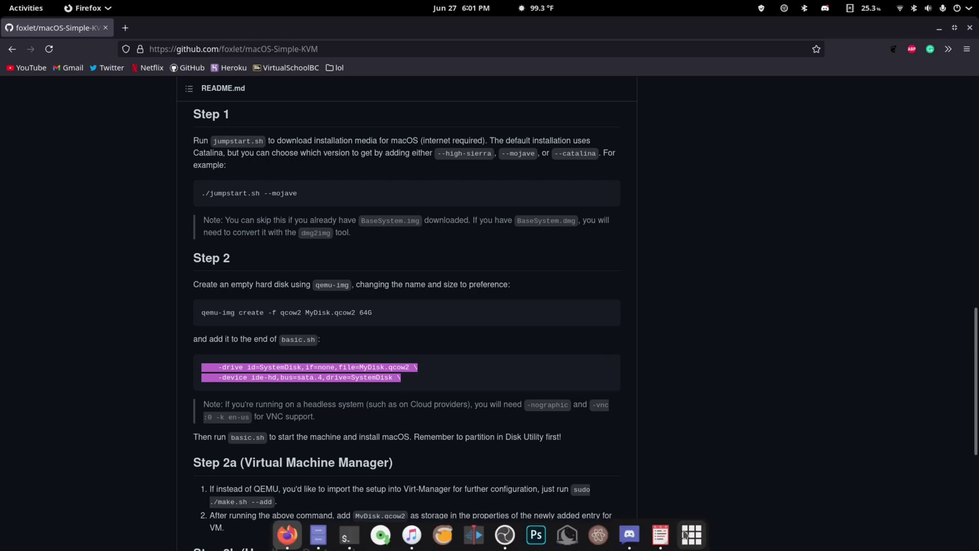
pyautogui.click(660, 534)
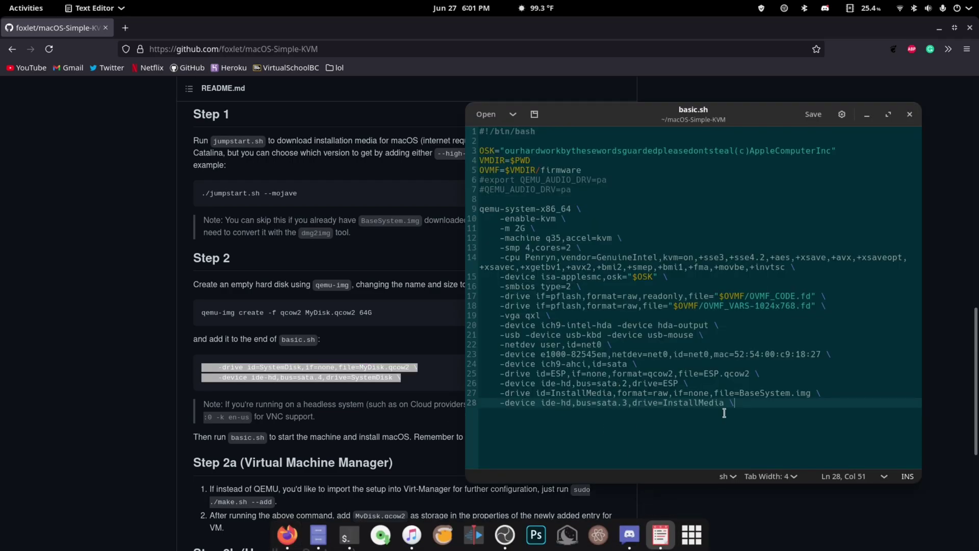
pyautogui.press('Return')
pyautogui.hotkey('ctrl', 'v')
pyautogui.click(521, 411)
pyautogui.press('BackSpace')
pyautogui.press('BackSpace')
pyautogui.press('BackSpace')
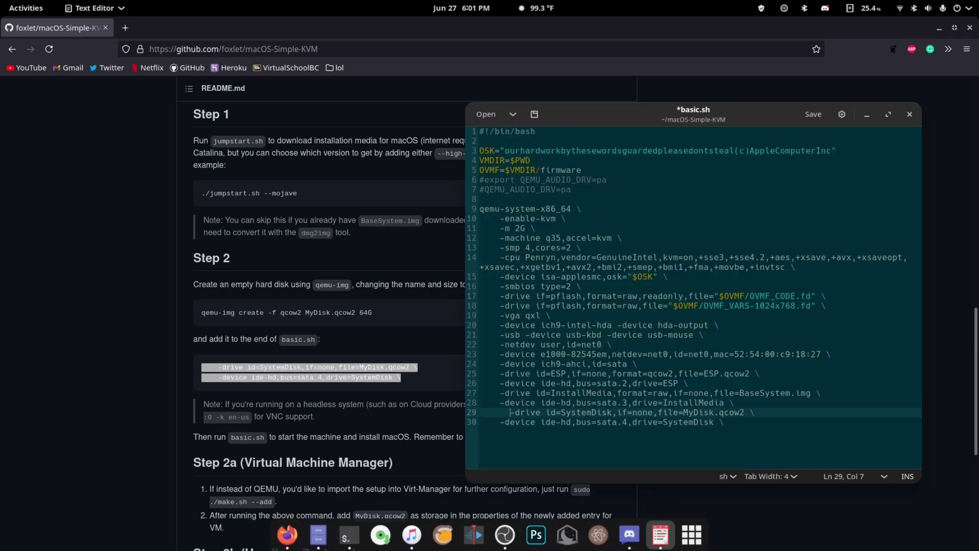
pyautogui.hotkey('ctrl', 's')
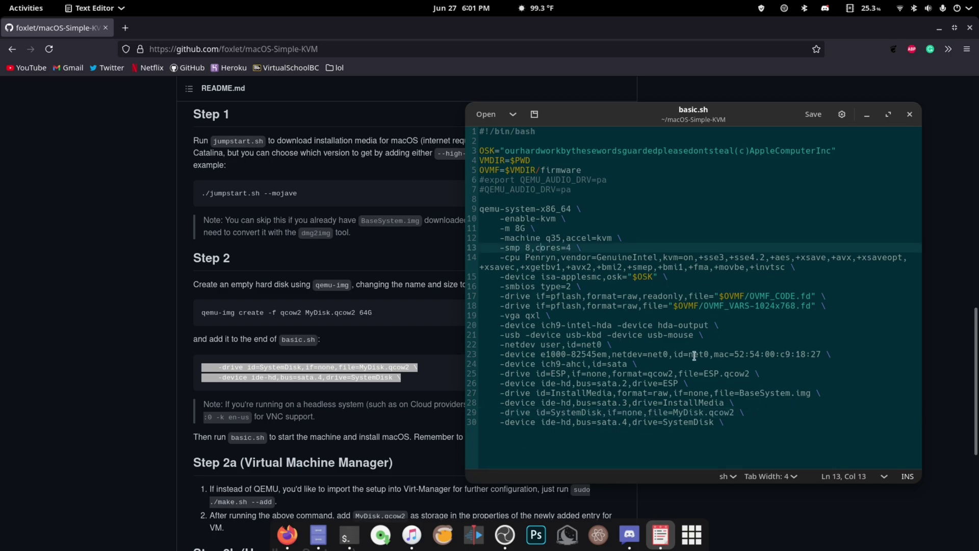
pyautogui.click(240, 341)
pyautogui.scroll(-5, 239, 340)
pyautogui.click(348, 535)
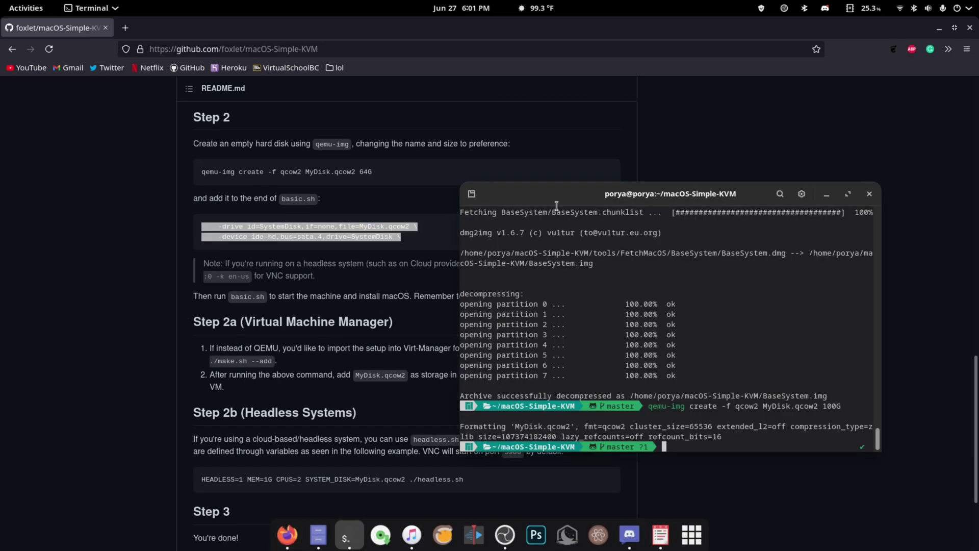
# Step: Run ./basic.sh, tab-completed after a typo, to open the QEMU window
pyautogui.write('./bna')
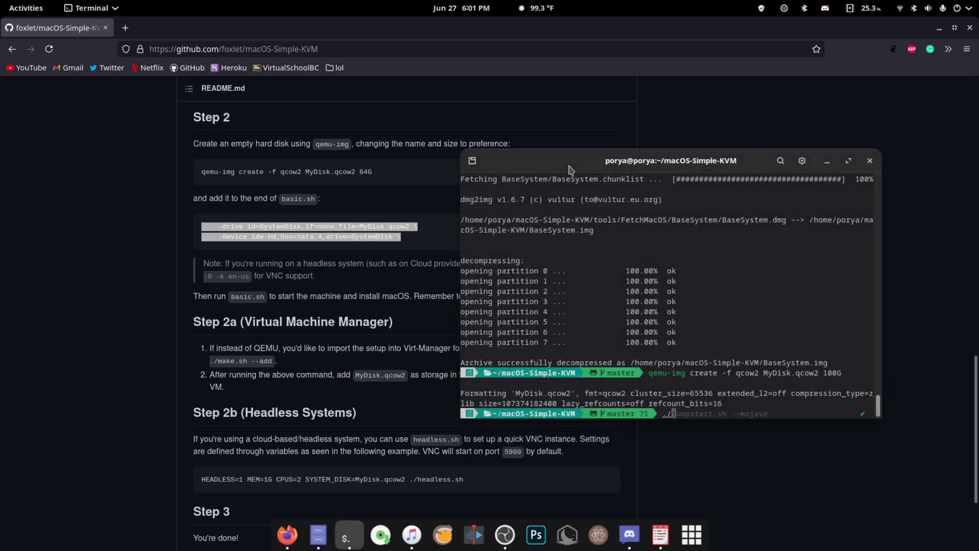
pyautogui.press('BackSpace')
pyautogui.press('BackSpace')
pyautogui.write('as')
pyautogui.press('Tab')
pyautogui.press('Return')
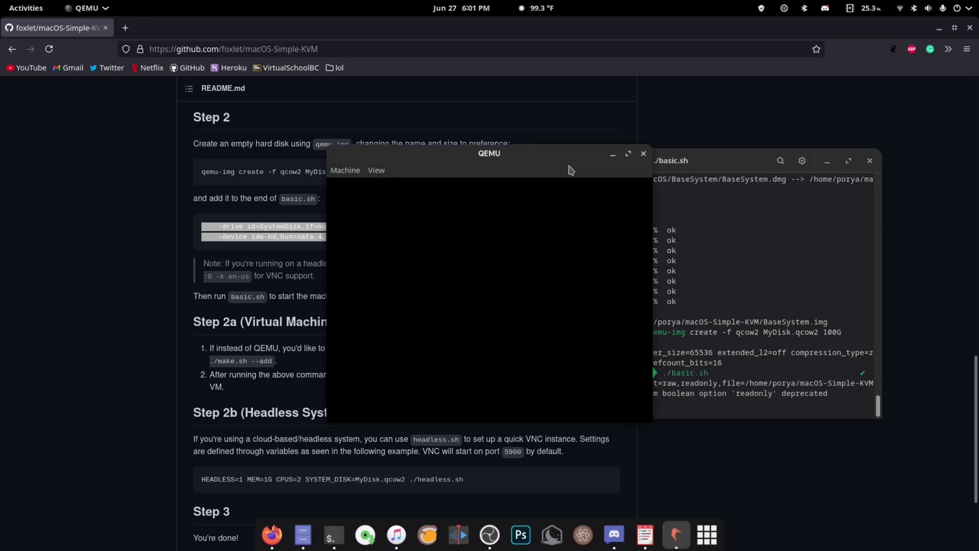
pyautogui.moveTo(806, 153); pyautogui.dragTo(654, 69)
# Step: Minimize the browser and terminal and position the QEMU window on screen
pyautogui.click(939, 27)
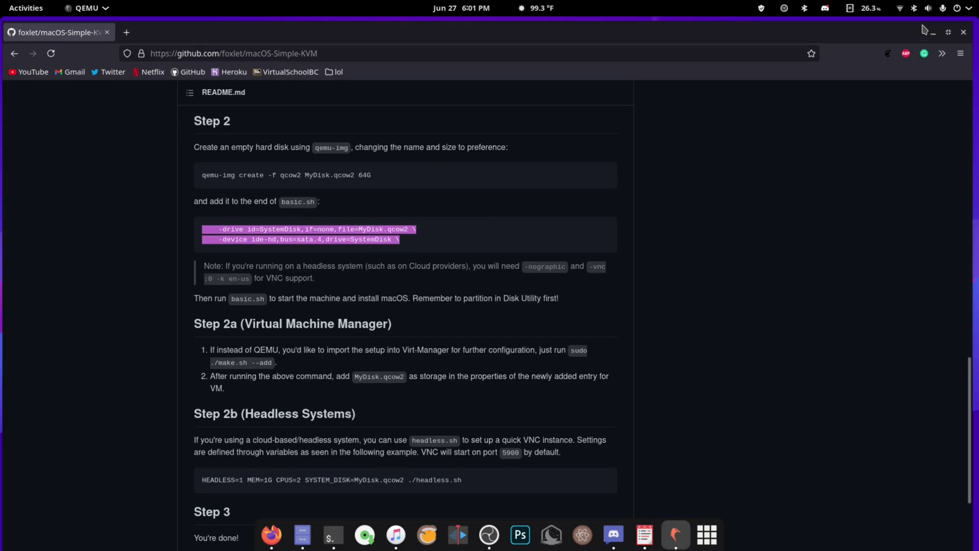
pyautogui.click(836, 172)
pyautogui.click(827, 161)
pyautogui.moveTo(572, 90)
pyautogui.mouseDown()
pyautogui.moveTo(564, 77)
pyautogui.moveTo(575, 97)
pyautogui.mouseUp()
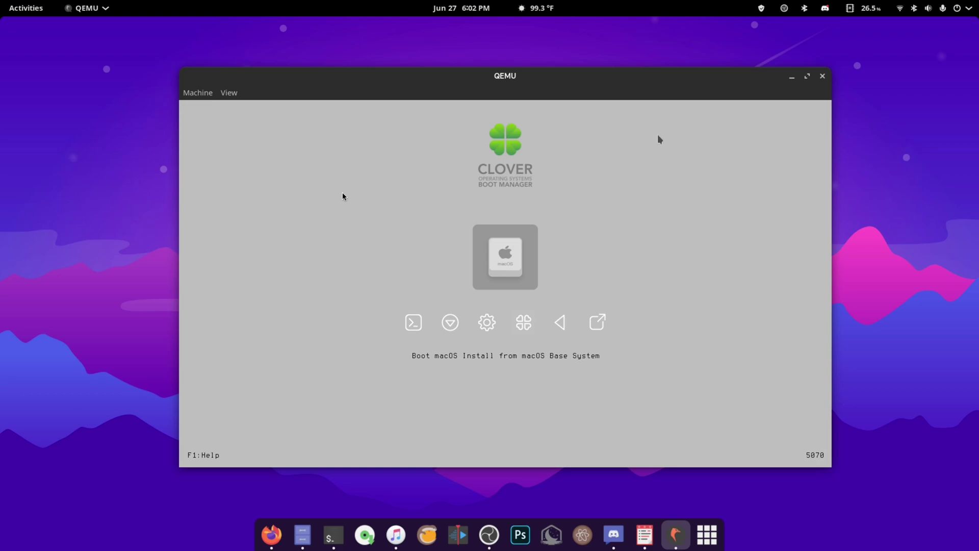
pyautogui.moveTo(542, 84); pyautogui.dragTo(557, 105)
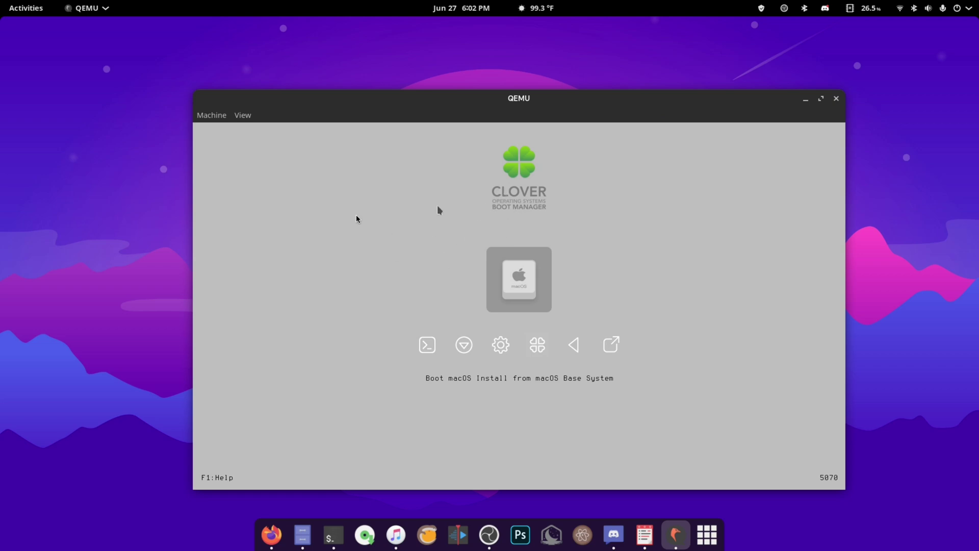
# Step: Boot 'Boot macOS Install from macOS Base System' from the Clover menu
pyautogui.click(356, 218)
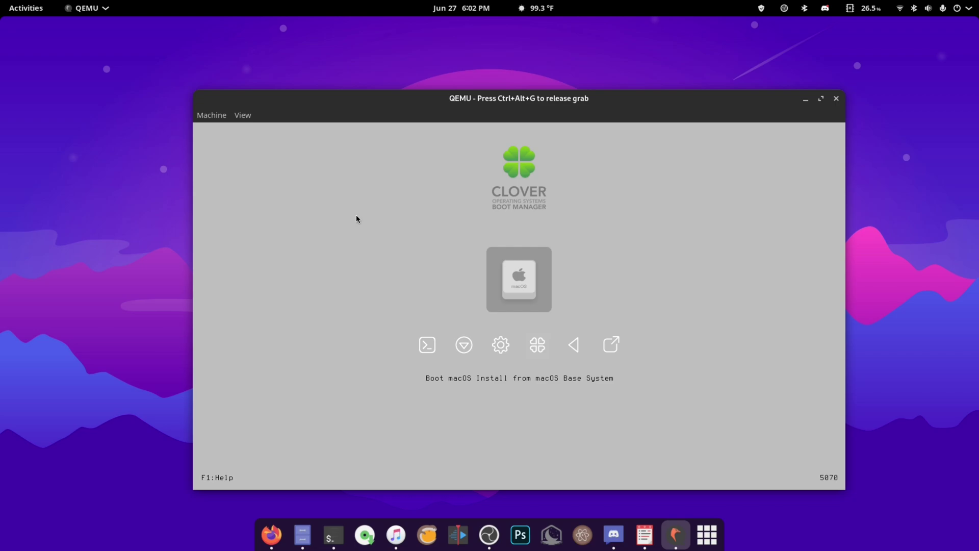
pyautogui.hotkey('ctrl', 'alt', 'g')
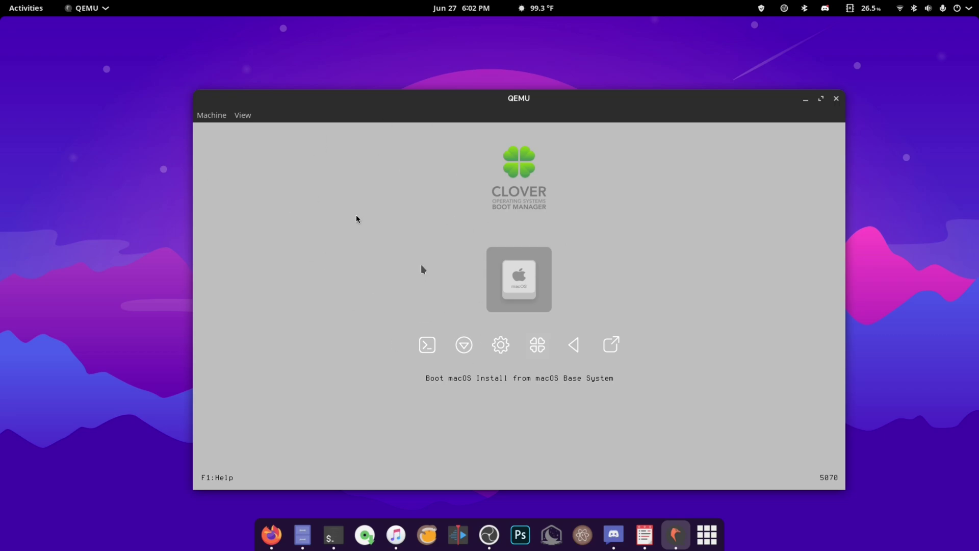
pyautogui.click(356, 215)
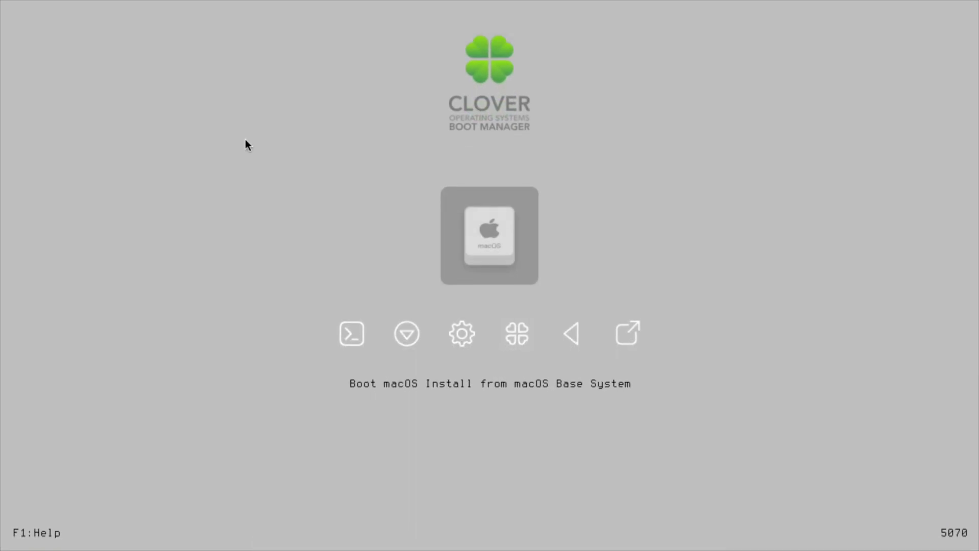
pyautogui.press('Return')
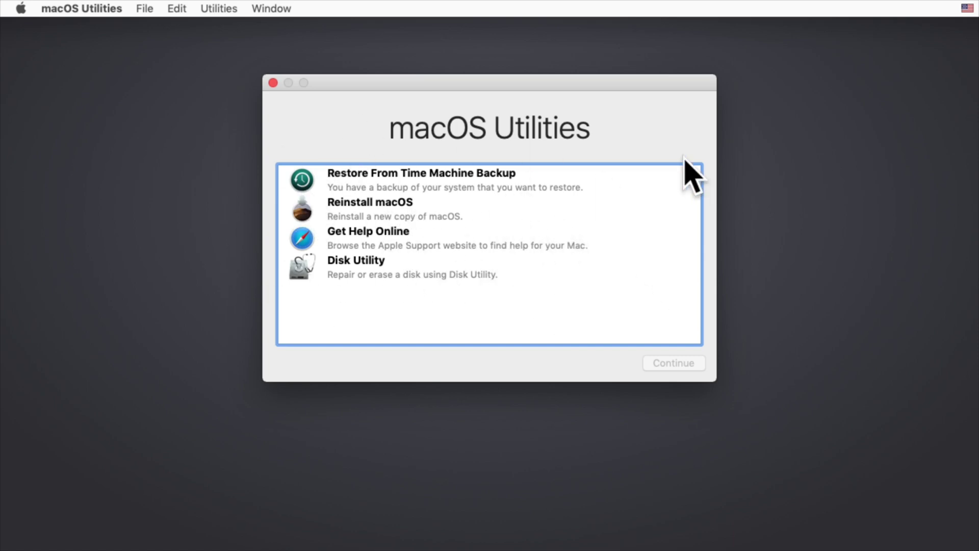
# Step: Launch Disk Utility and compare the 107.37 GB disk, the 268.4 MB disk and the macOS Base System volume
pyautogui.click(302, 272)
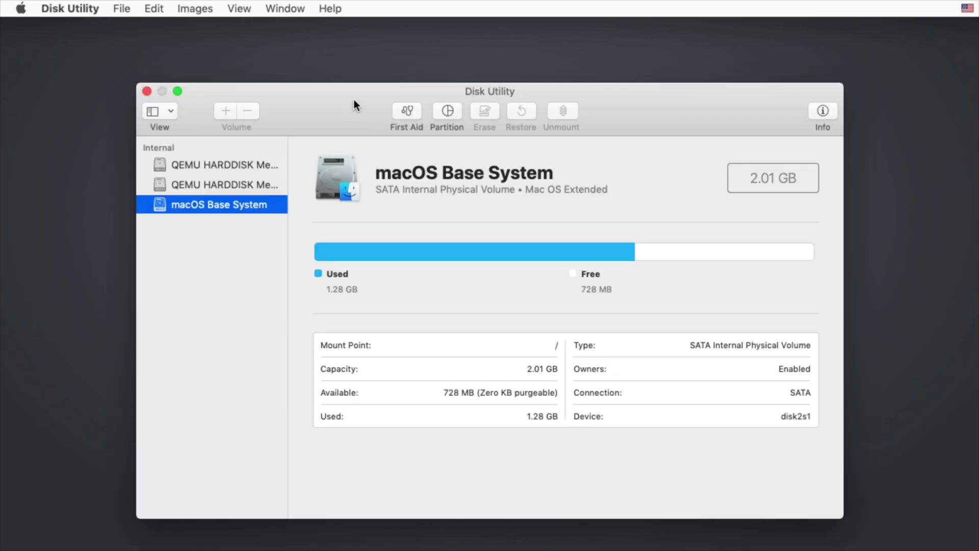
pyautogui.moveTo(354, 100); pyautogui.dragTo(366, 66)
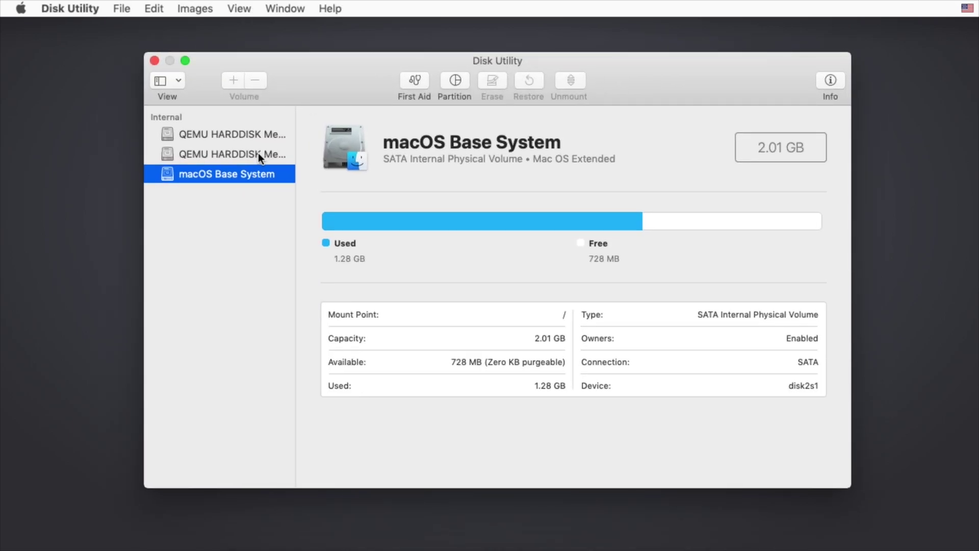
pyautogui.click(227, 154)
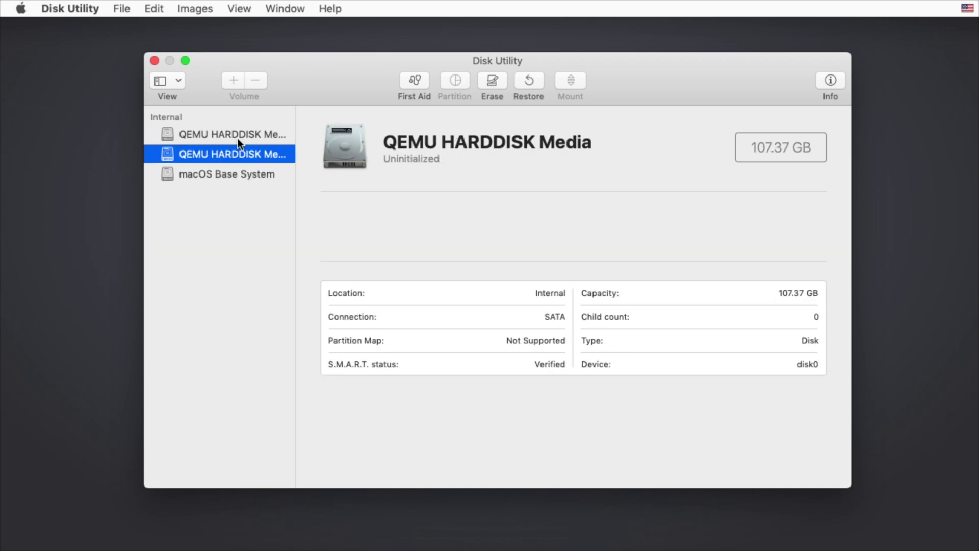
pyautogui.click(238, 138)
pyautogui.click(234, 152)
pyautogui.click(228, 165)
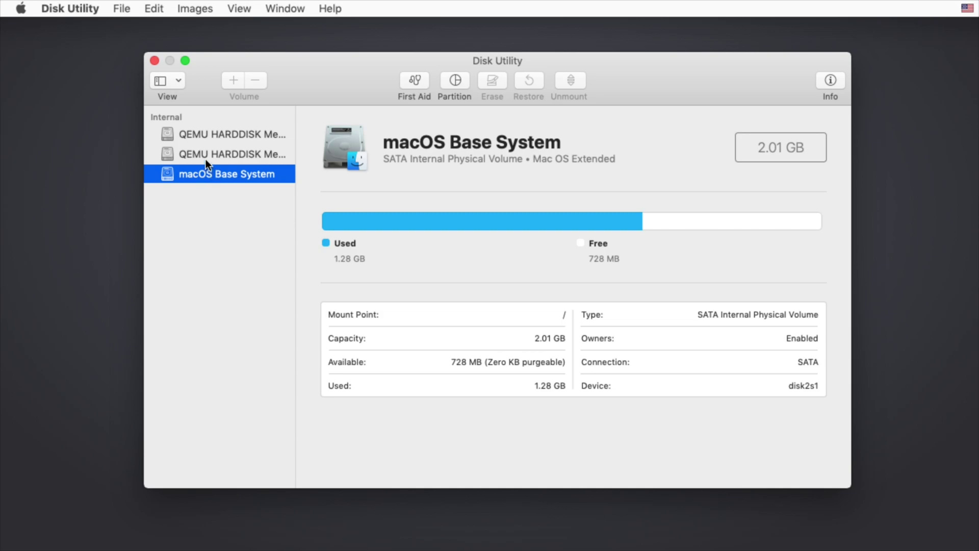
pyautogui.click(206, 155)
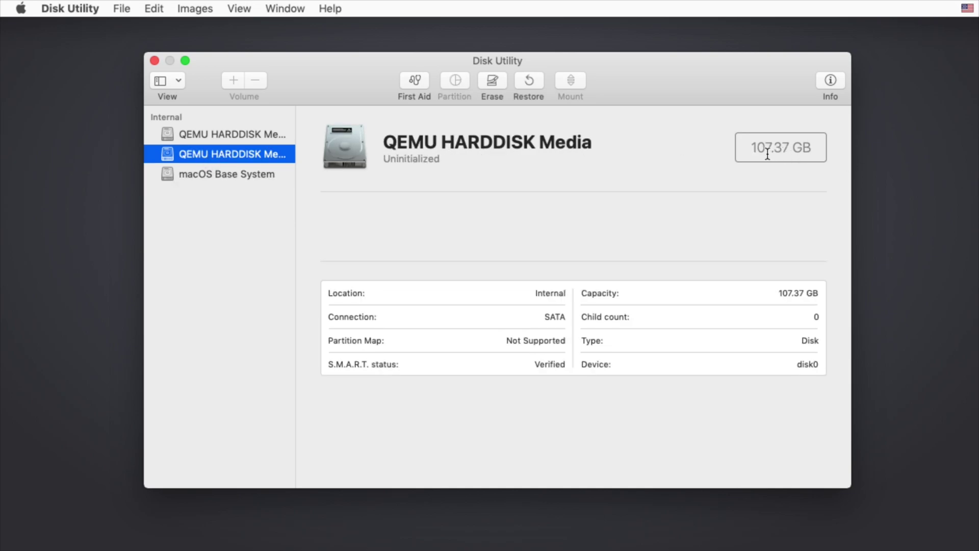
pyautogui.click(195, 135)
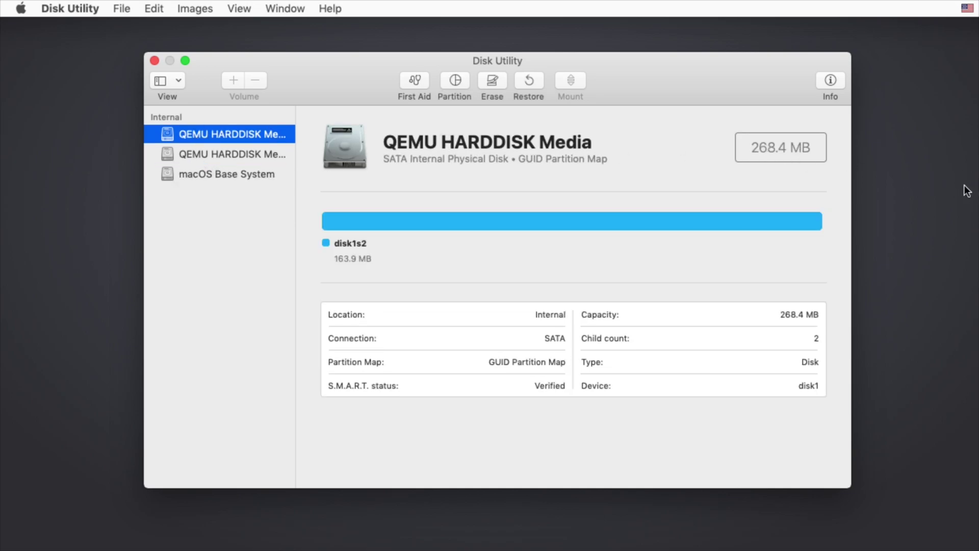
pyautogui.tripleClick(752, 148)
pyautogui.click(175, 154)
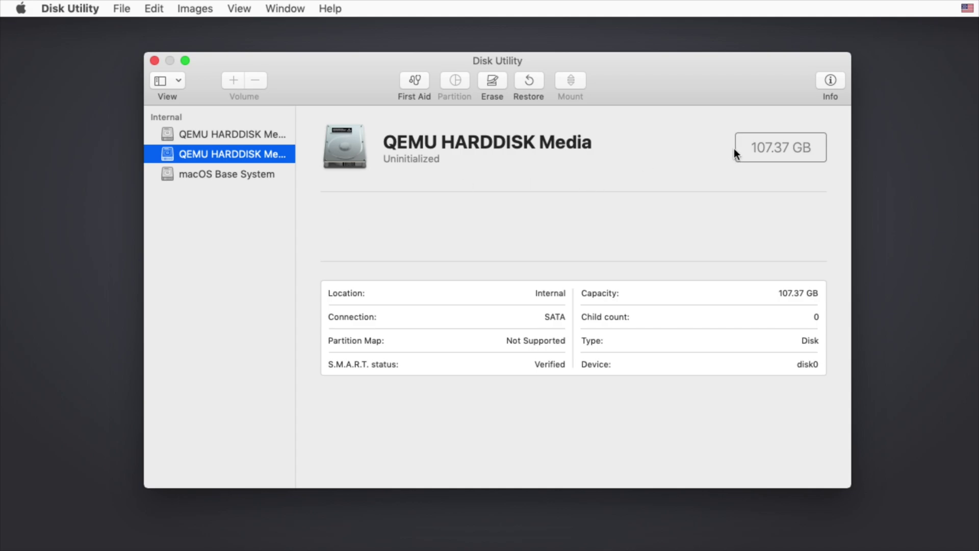
# Step: Highlight the 107.37 GB size figure in the uninitialized QEMU HARDDISK Media's details
pyautogui.tripleClick(808, 148)
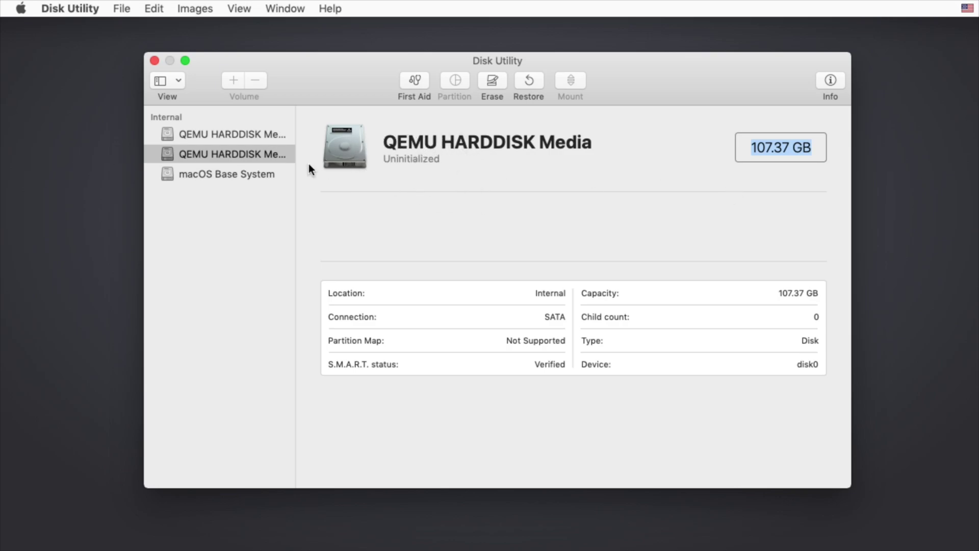
pyautogui.click(762, 150)
pyautogui.moveTo(756, 149); pyautogui.dragTo(797, 147)
pyautogui.click(785, 147)
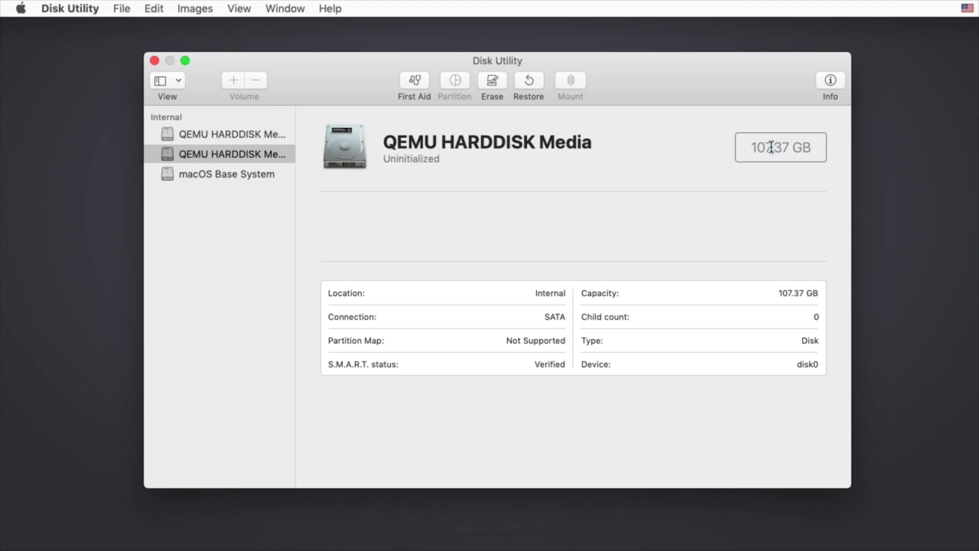
pyautogui.doubleClick(769, 147)
pyautogui.click(769, 147)
pyautogui.moveTo(770, 147); pyautogui.dragTo(765, 145)
pyautogui.moveTo(751, 155); pyautogui.dragTo(813, 148)
pyautogui.click(761, 149)
pyautogui.click(767, 147)
# Step: Erase the 107.37 GB disk as an APFS volume named 'dashcruft', view it, then close Disk Utility
pyautogui.click(490, 87)
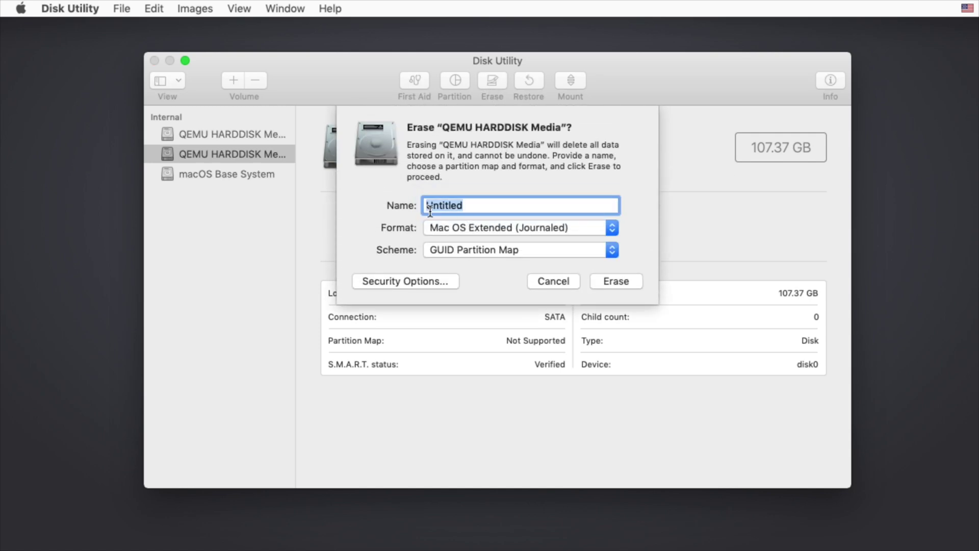
pyautogui.write('dashcruft')
pyautogui.click(614, 228)
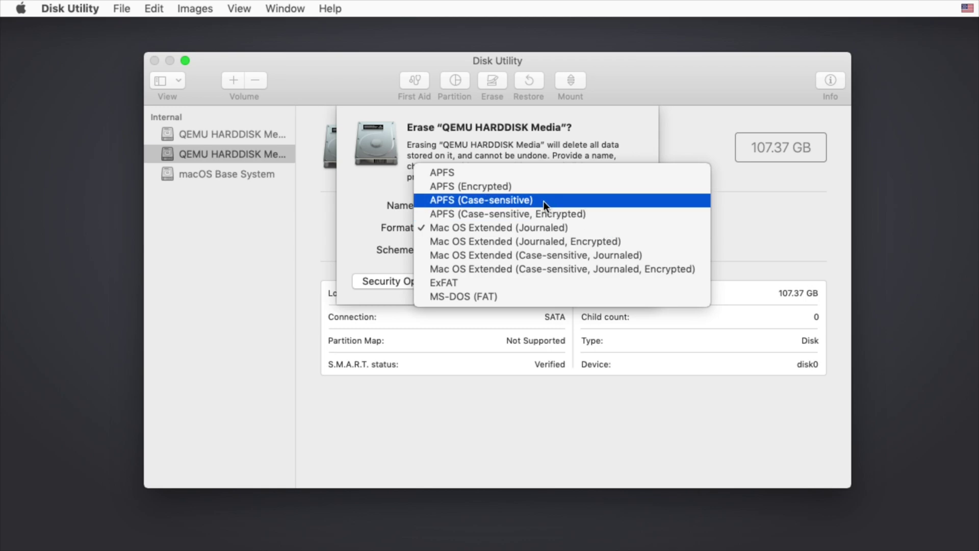
pyautogui.click(495, 175)
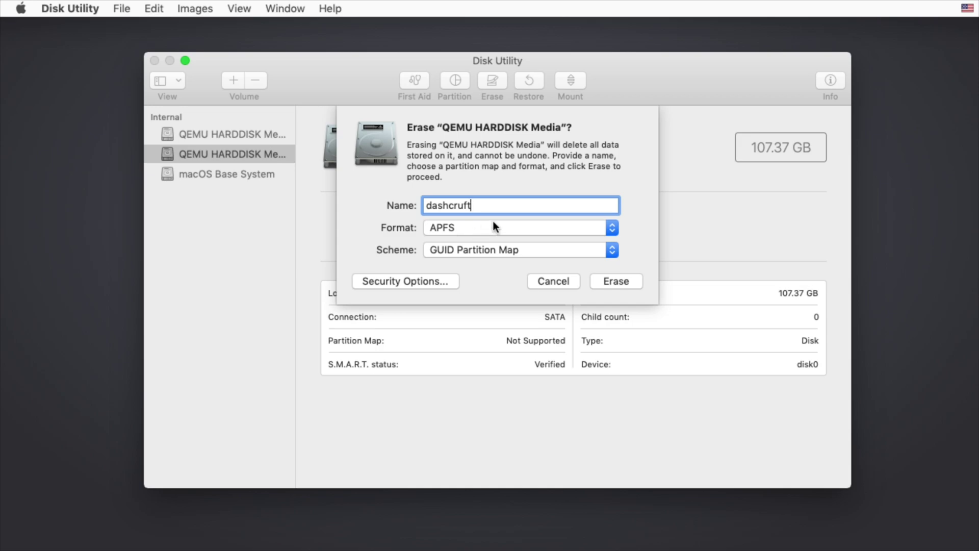
pyautogui.click(608, 281)
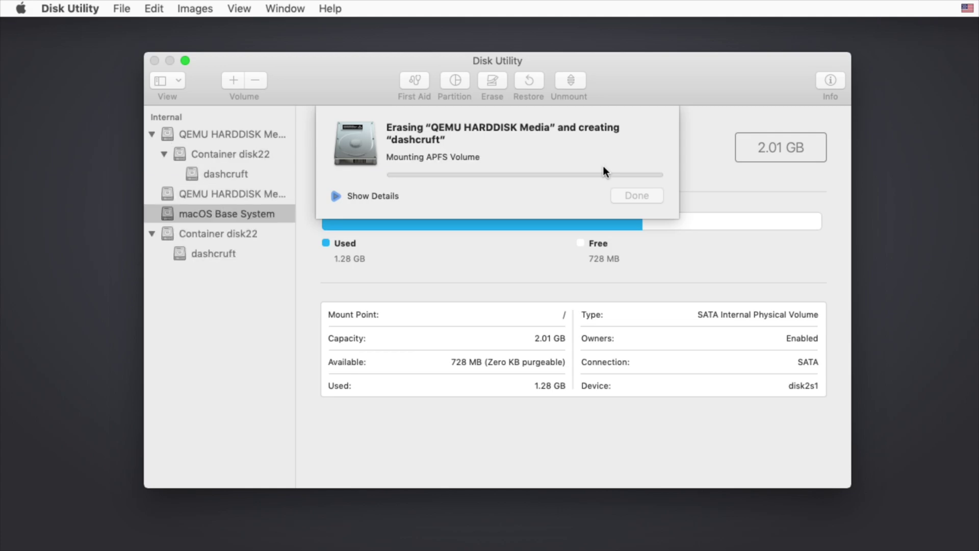
pyautogui.press('Return')
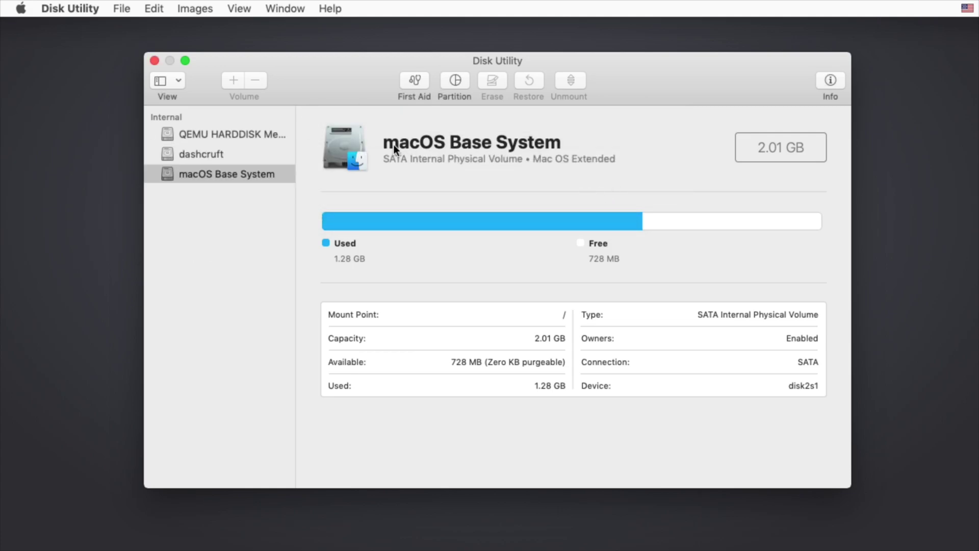
pyautogui.click(240, 154)
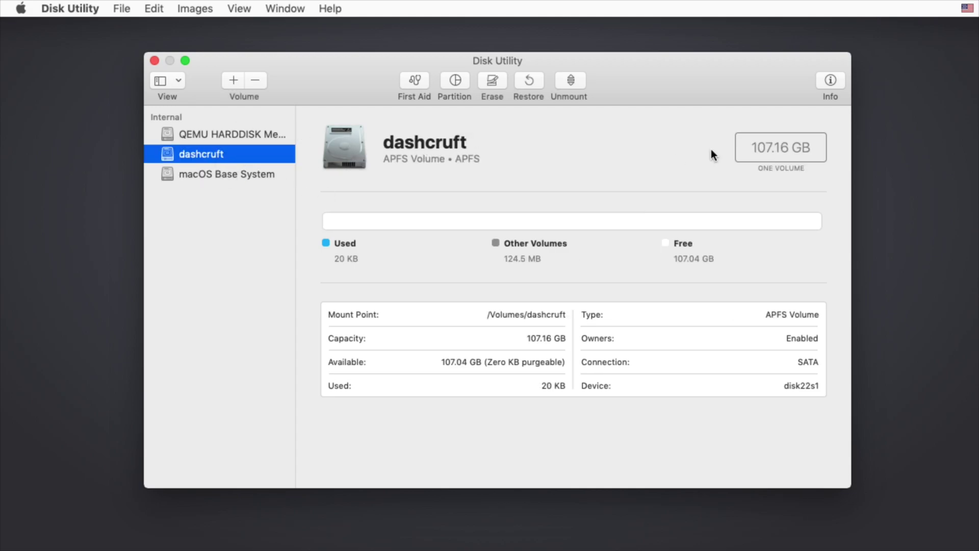
pyautogui.click(150, 61)
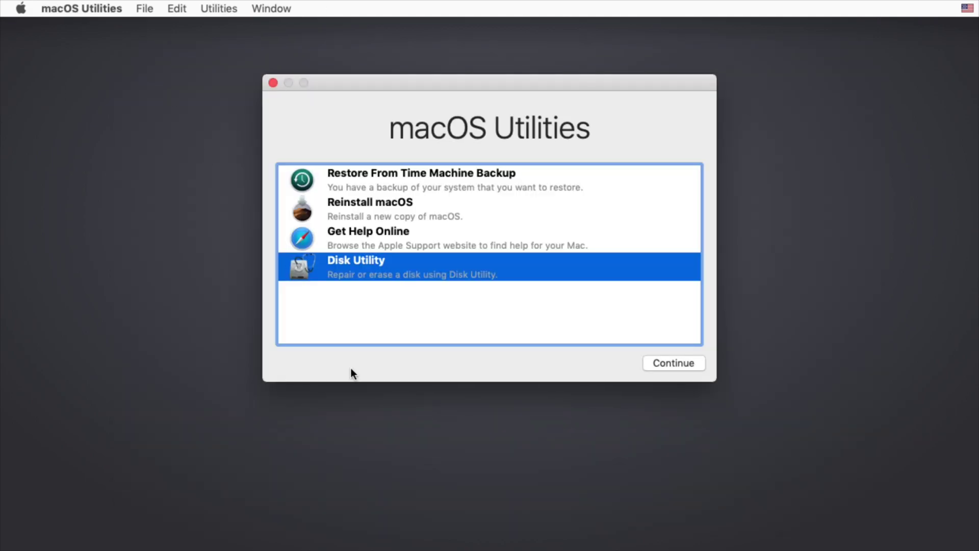
# Step: Start Reinstall macOS, agree to the Mojave license, and install onto the dashcruft disk
pyautogui.click(386, 214)
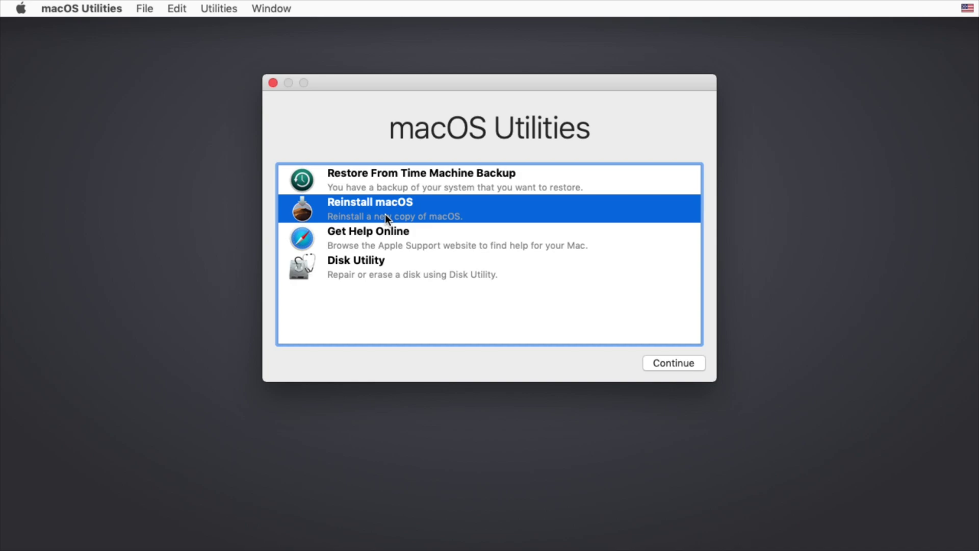
pyautogui.click(656, 365)
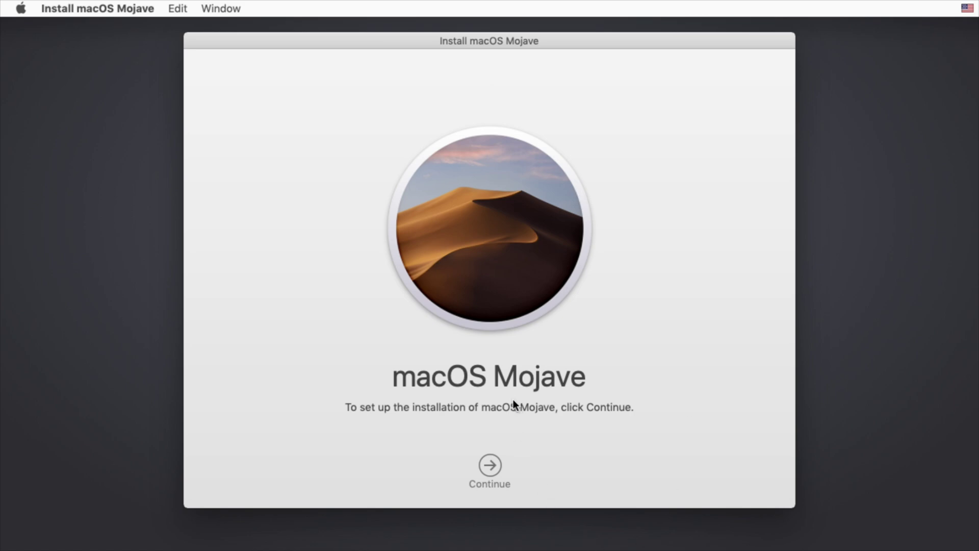
pyautogui.click(490, 454)
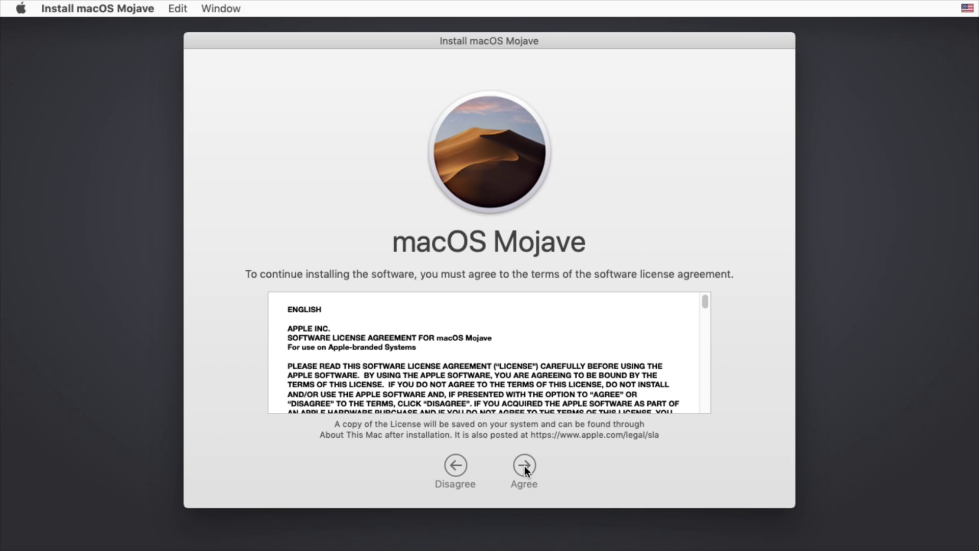
pyautogui.click(524, 466)
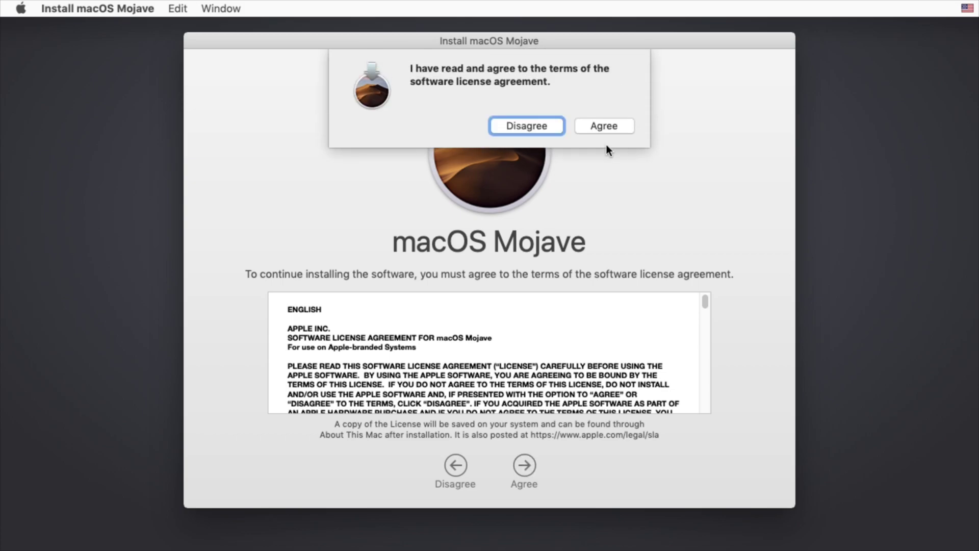
pyautogui.click(623, 126)
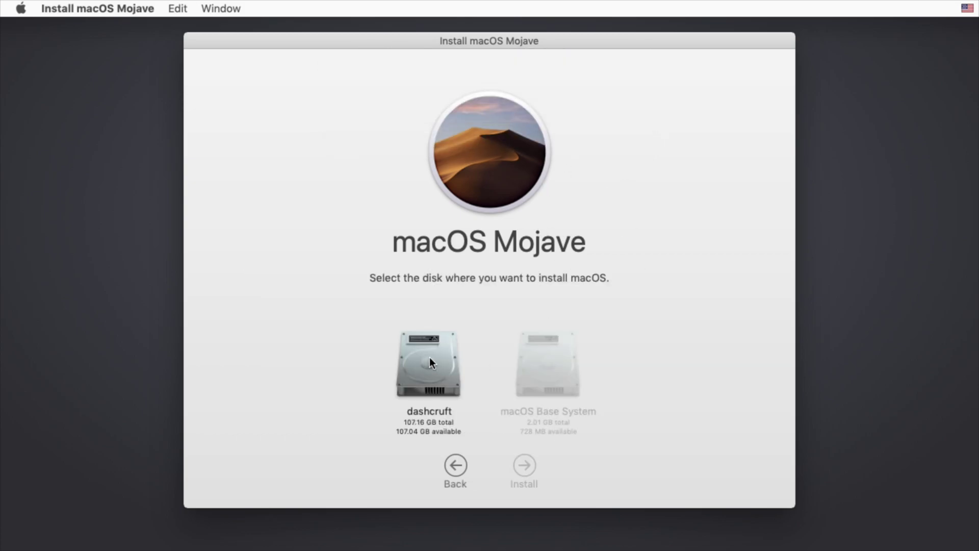
pyautogui.click(411, 373)
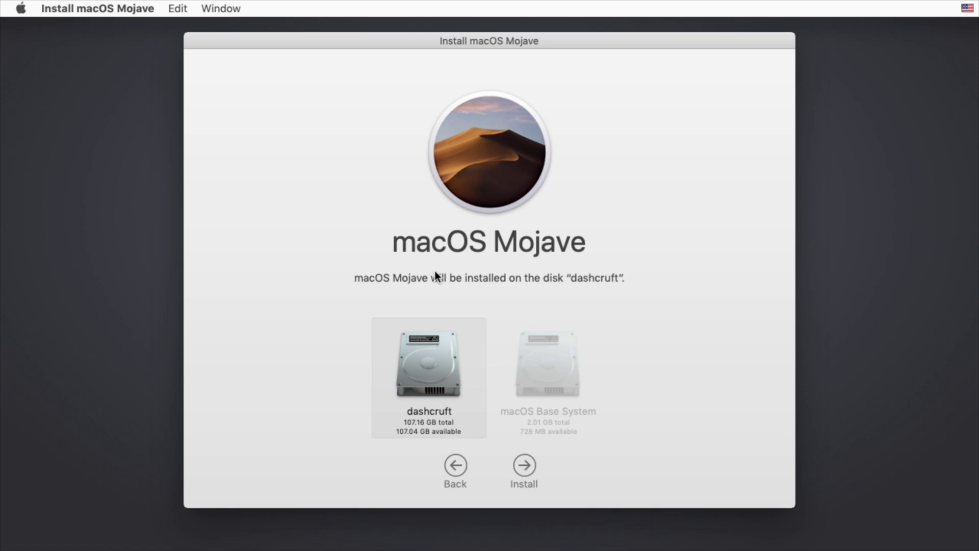
pyautogui.press('Return')
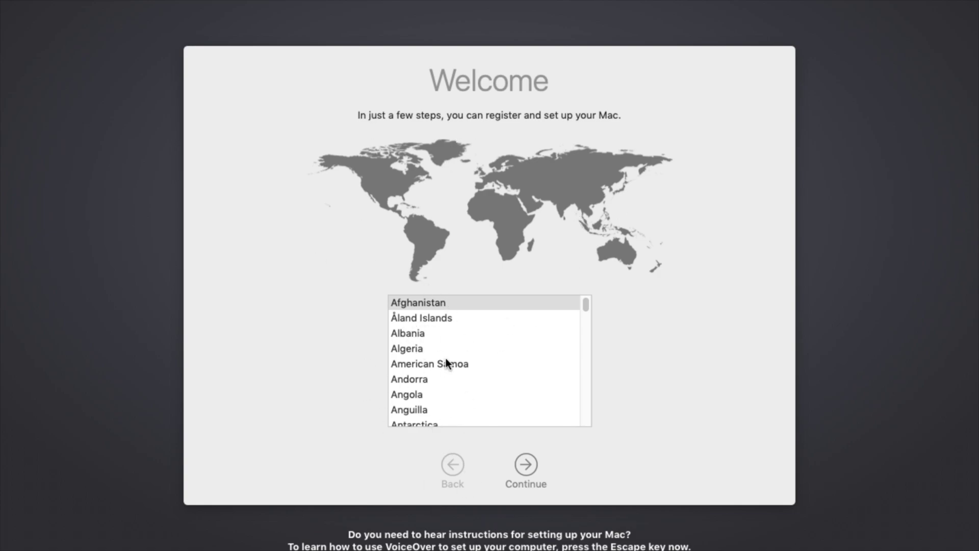
# Step: Select Canada as the country and continue
pyautogui.scroll(-5, 446, 365)
pyautogui.moveTo(585, 311); pyautogui.dragTo(474, 322)
pyautogui.scroll(-2, 423, 323)
pyautogui.press('v')
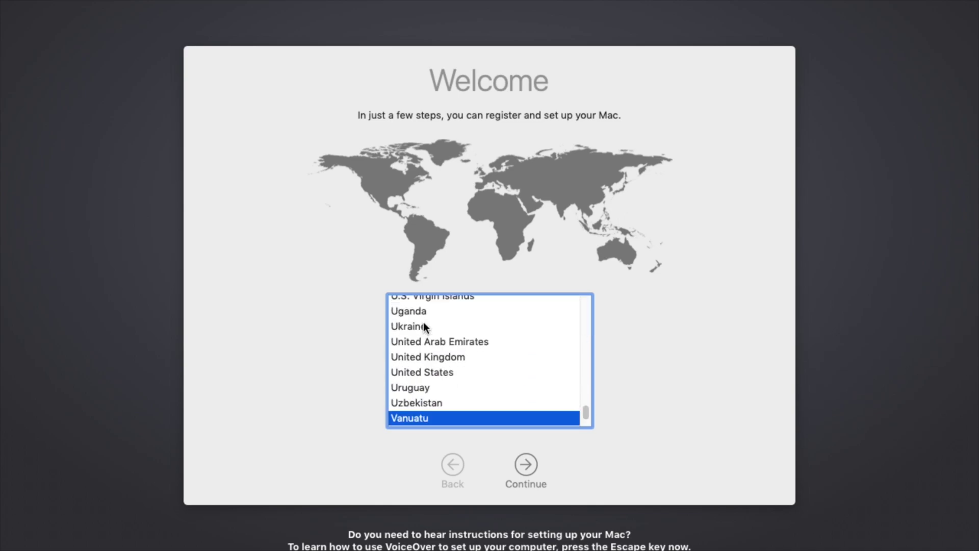
pyautogui.press('c')
pyautogui.press('Down')
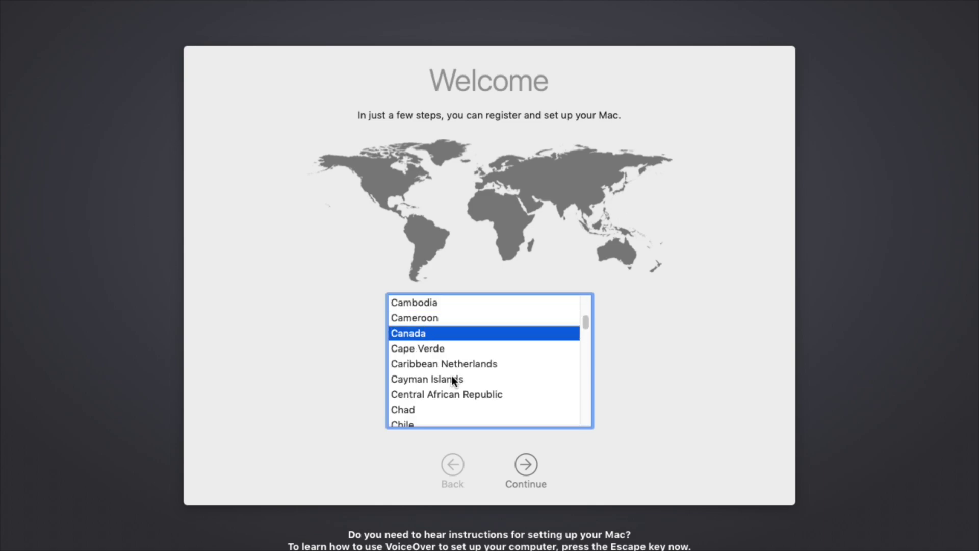
pyautogui.click(538, 485)
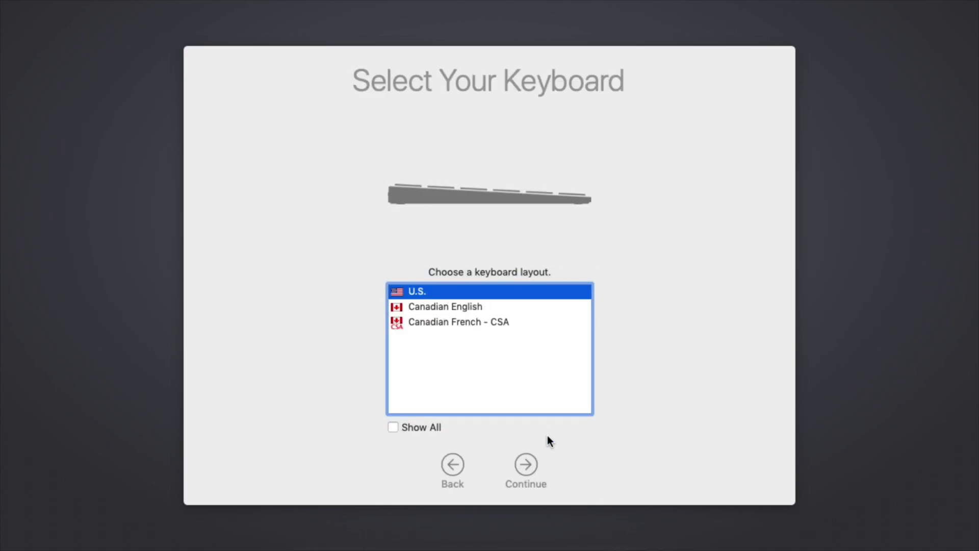
# Step: Keep the U.S. keyboard, skip transfer and Apple ID sign-in, and agree to the licence
pyautogui.click(519, 477)
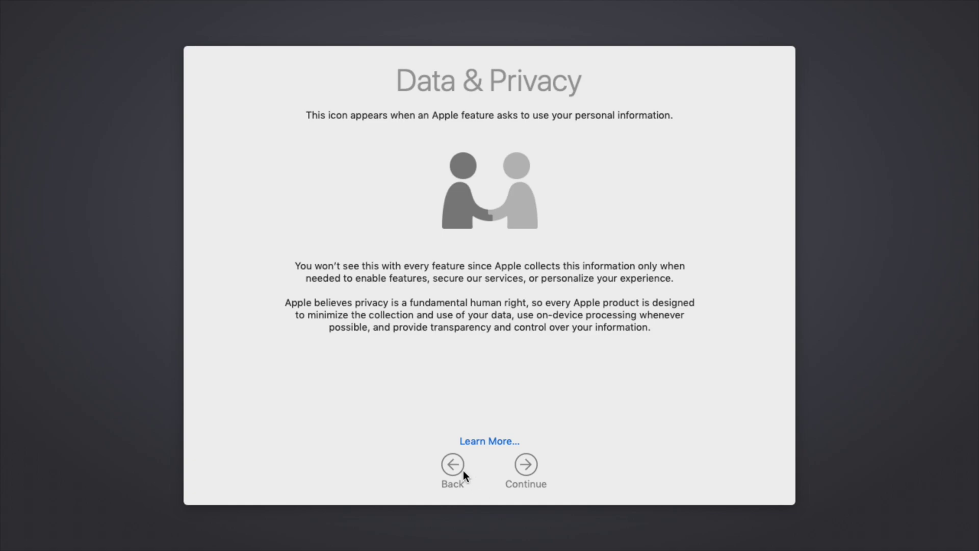
pyautogui.click(518, 465)
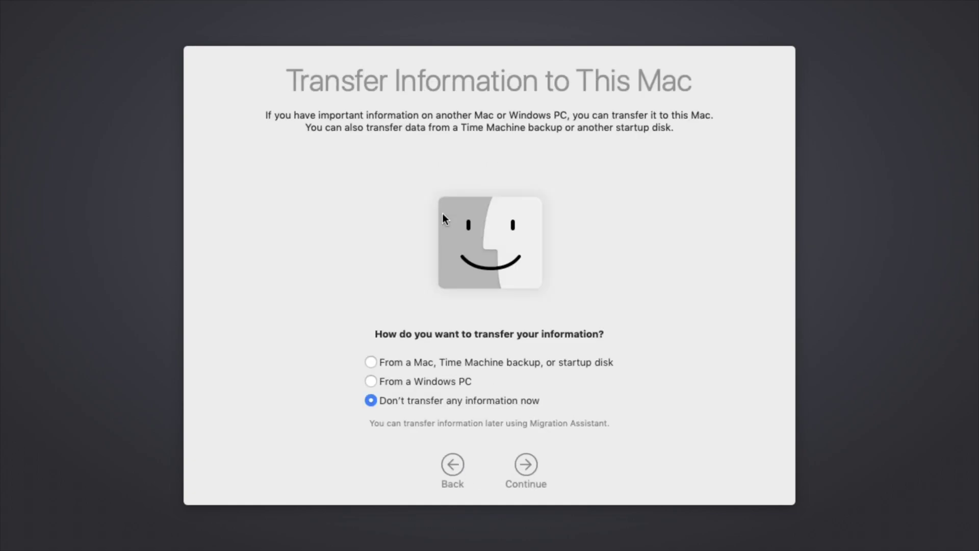
pyautogui.click(524, 464)
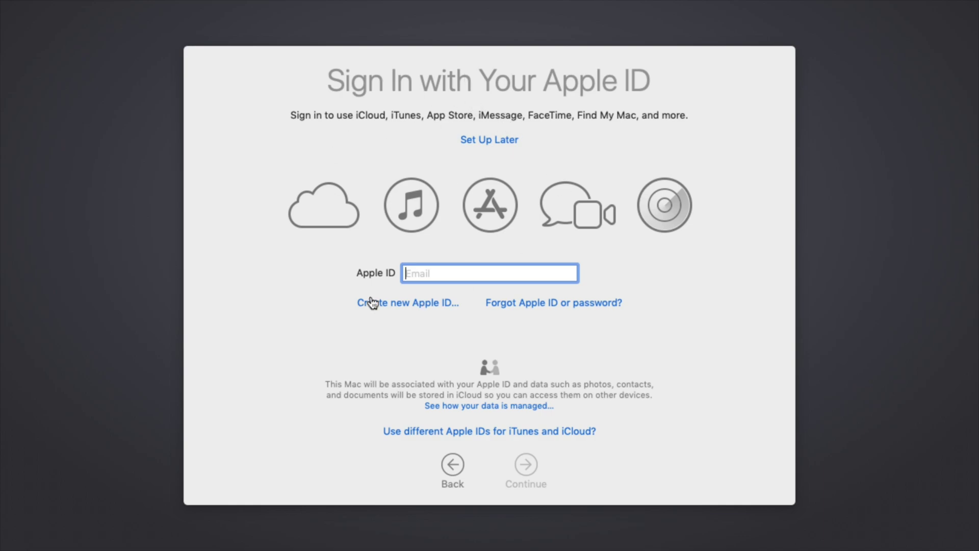
pyautogui.click(486, 144)
pyautogui.click(605, 131)
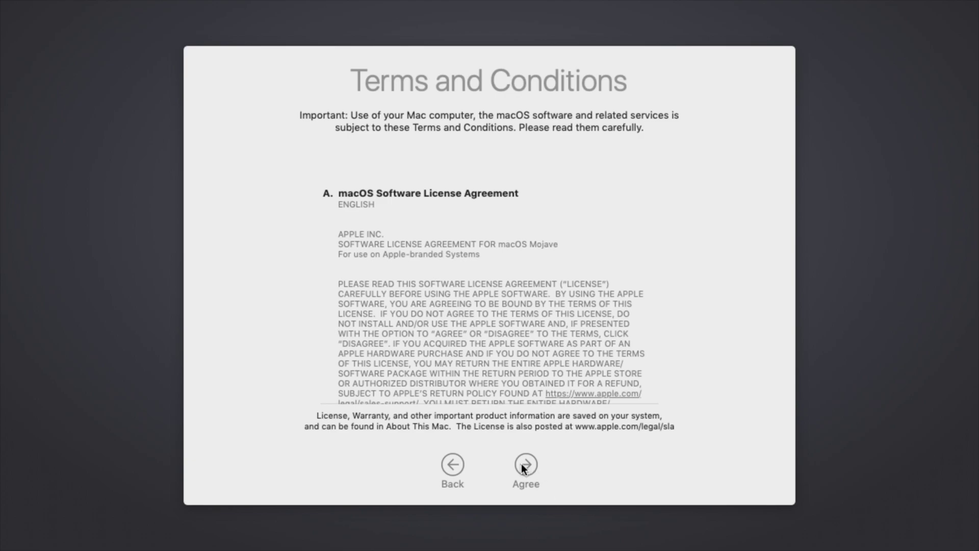
pyautogui.click(535, 461)
pyautogui.click(602, 125)
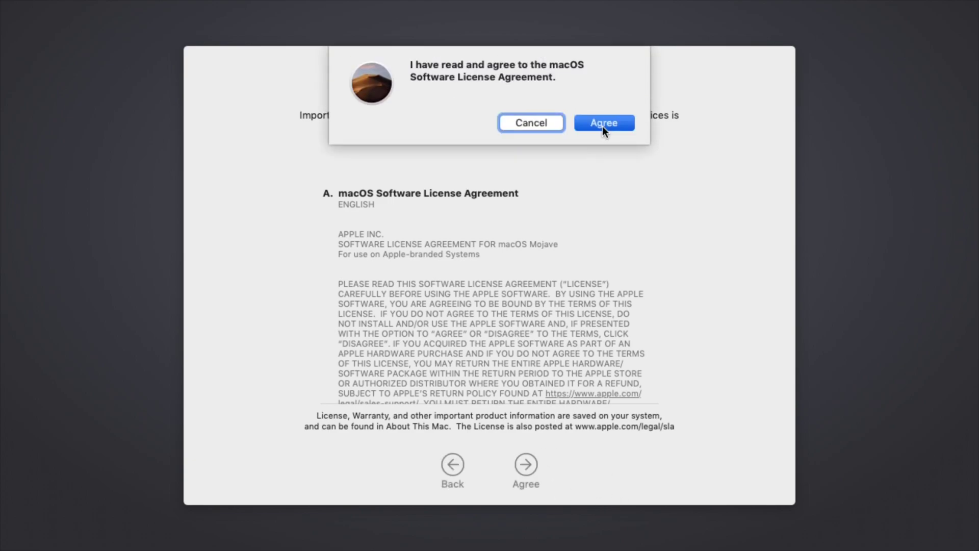
# Step: Create the local account with the user's full name and a password, verified twice
pyautogui.write('Porya')
pyautogui.press('super+Left')
pyautogui.write('1')
pyautogui.press('Right')
pyautogui.press('Right')
pyautogui.press('Right')
pyautogui.press('Right')
pyautogui.press('Right')
pyautogui.press('BackSpace')
pyautogui.press('BackSpace')
pyautogui.press('BackSpace')
pyautogui.press('BackSpace')
pyautogui.press('BackSpace')
pyautogui.press('BackSpace')
pyautogui.write('Porya')
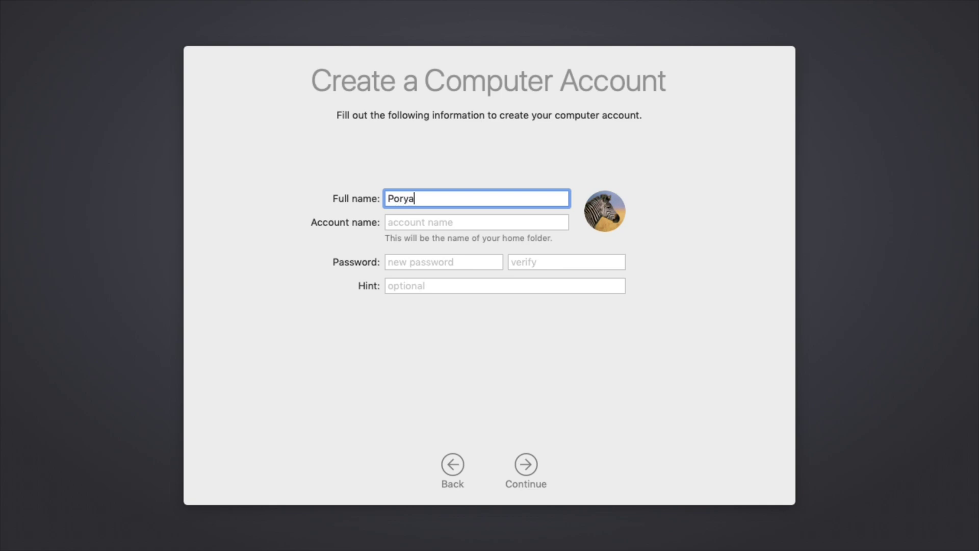
pyautogui.press('Tab')
pyautogui.press('Tab')
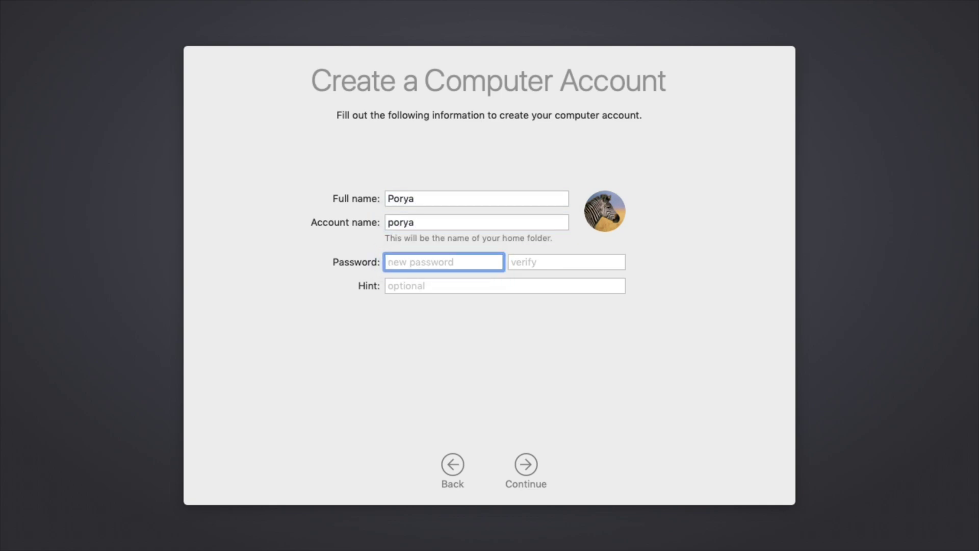
pyautogui.write('1234')
pyautogui.press('Tab')
pyautogui.write('1234')
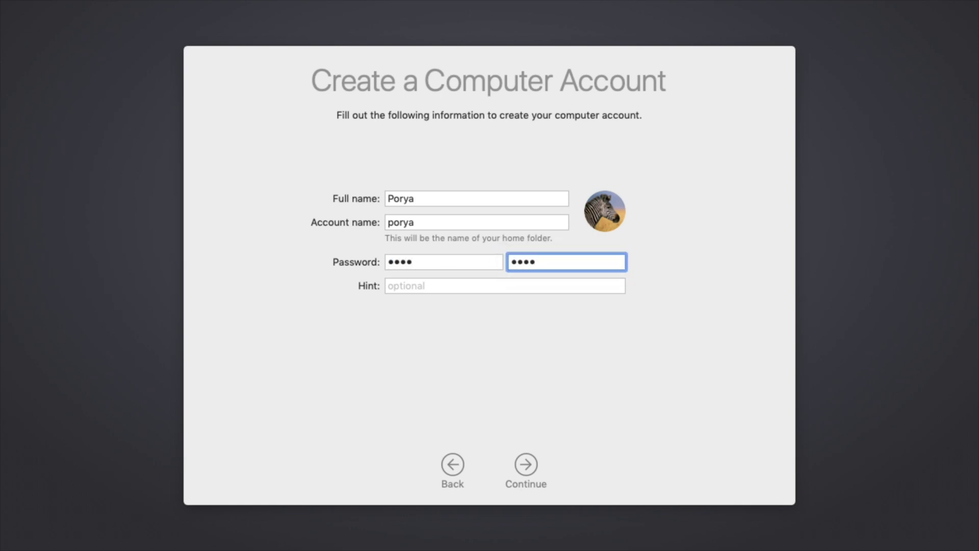
pyautogui.click(533, 465)
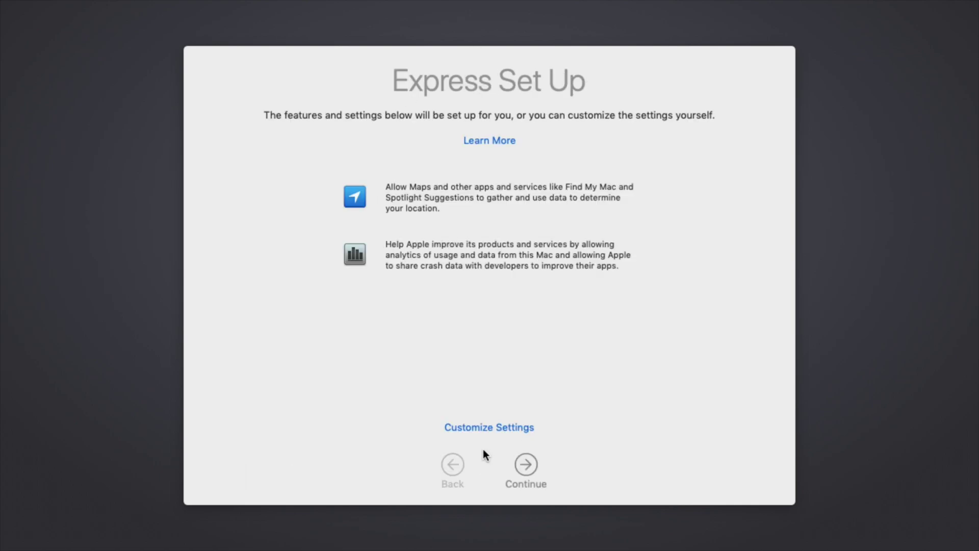
# Step: Accept express set-up and choose the Dark appearance to finish setup
pyautogui.click(534, 465)
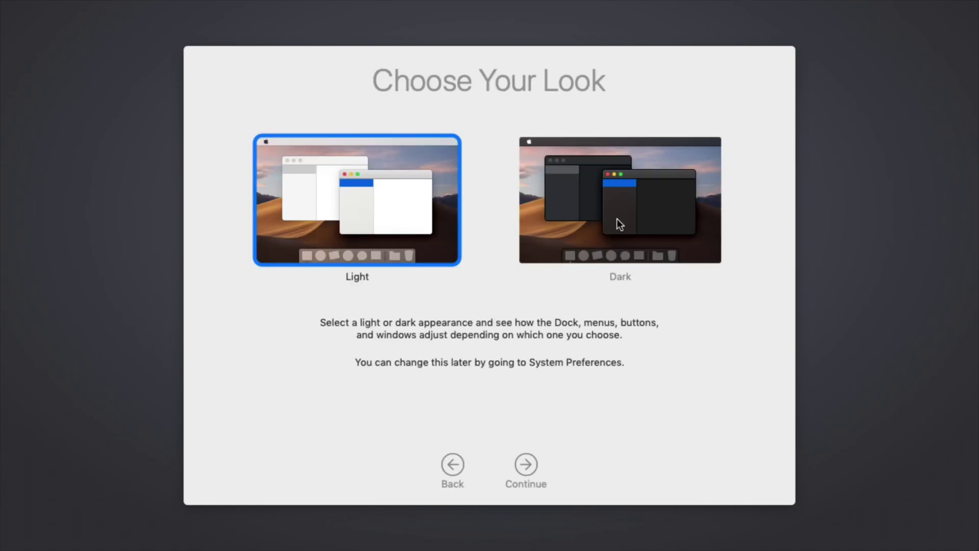
pyautogui.click(616, 219)
pyautogui.click(410, 250)
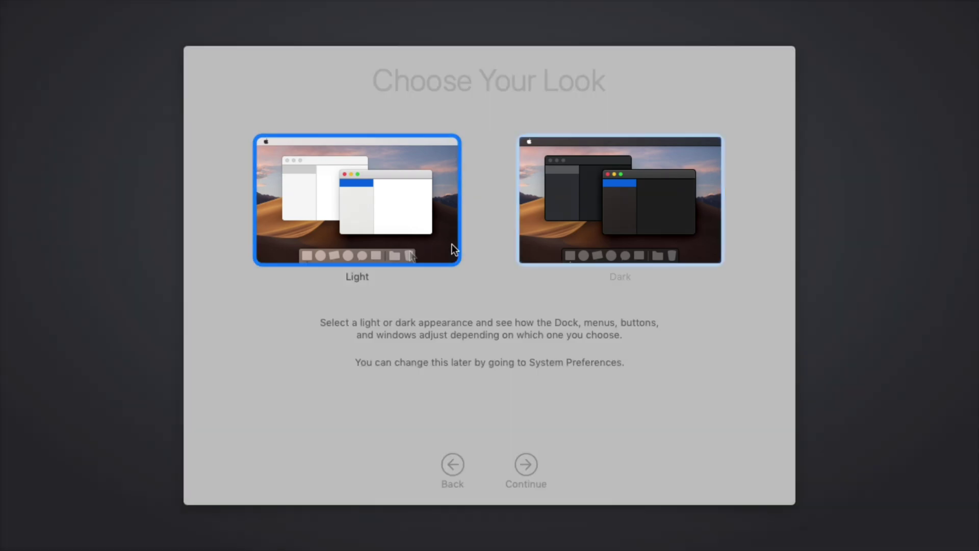
pyautogui.click(534, 235)
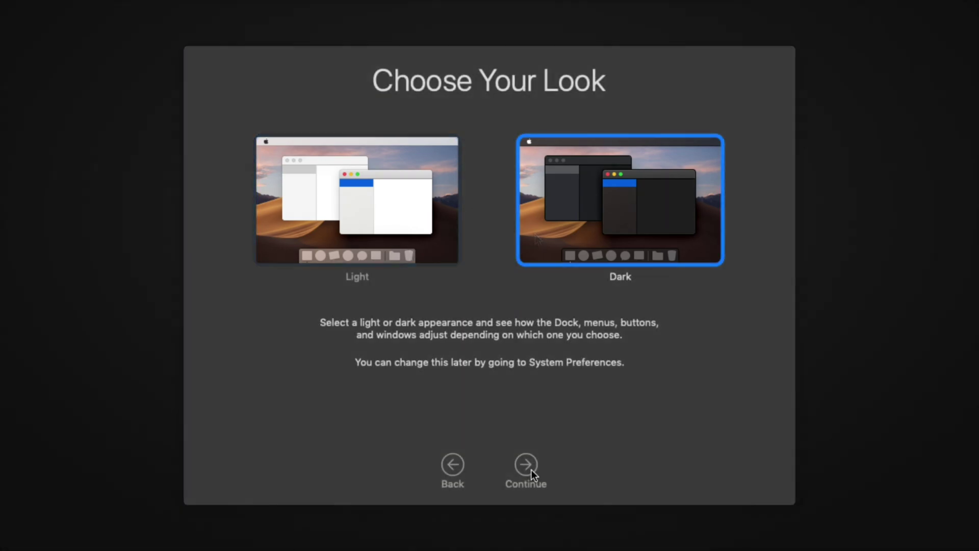
pyautogui.click(515, 463)
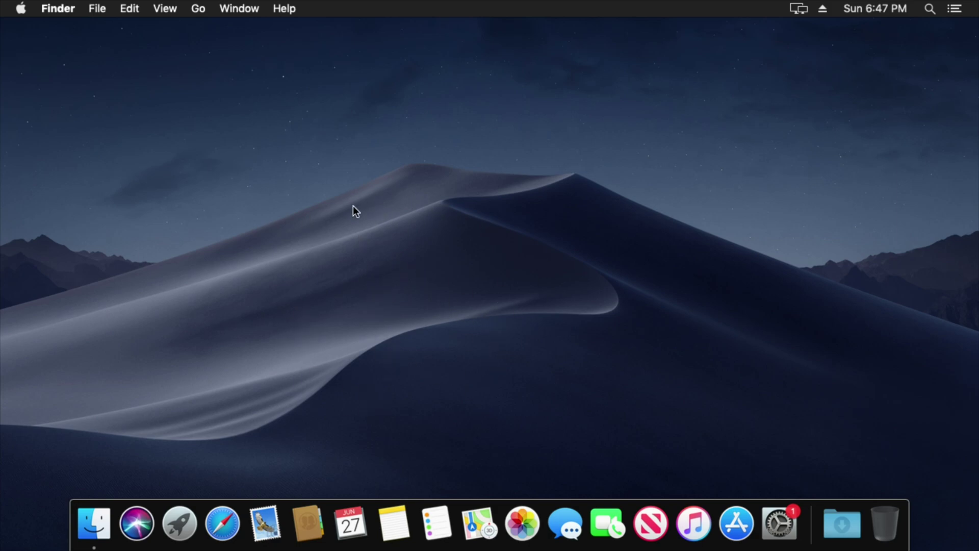
pyautogui.click(21, 9)
pyautogui.click(619, 153)
pyautogui.click(779, 524)
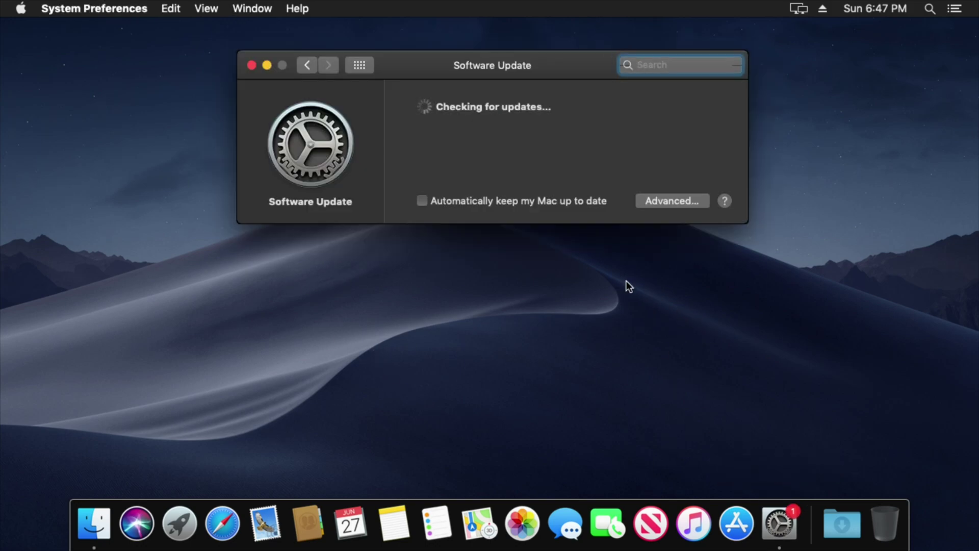
pyautogui.moveTo(411, 81); pyautogui.dragTo(406, 103)
pyautogui.click(247, 90)
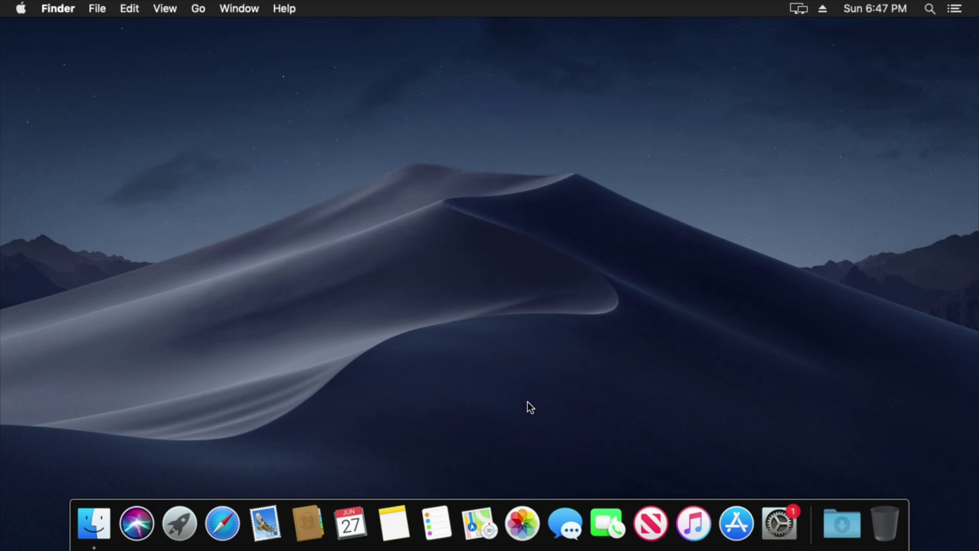
pyautogui.click(239, 8)
pyautogui.click(239, 8)
# Step: Exit QEMU fullscreen, release input, and stop the running VM with Ctrl+C in Terminal
pyautogui.hotkey('ctrl', 'alt', 'f')
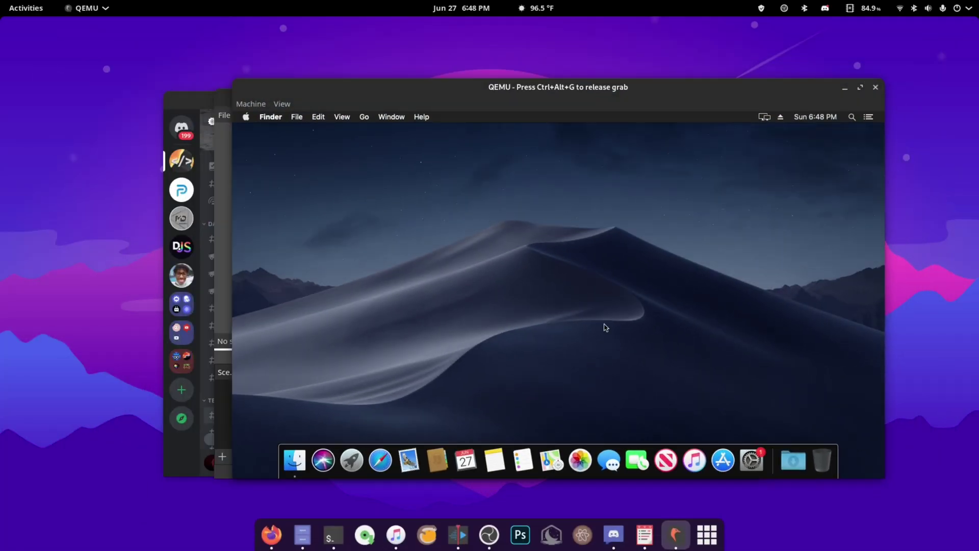
pyautogui.hotkey('ctrl', 'alt', 'g')
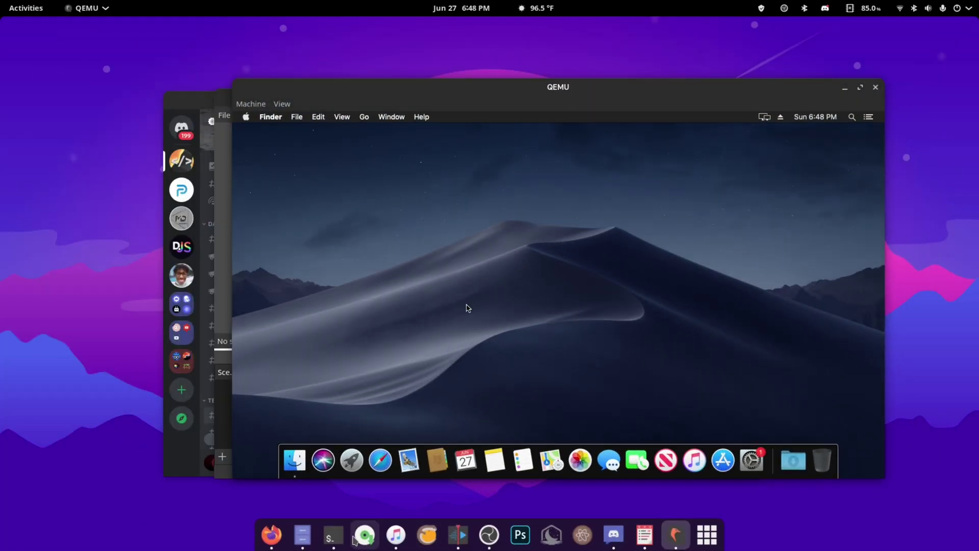
pyautogui.click(334, 535)
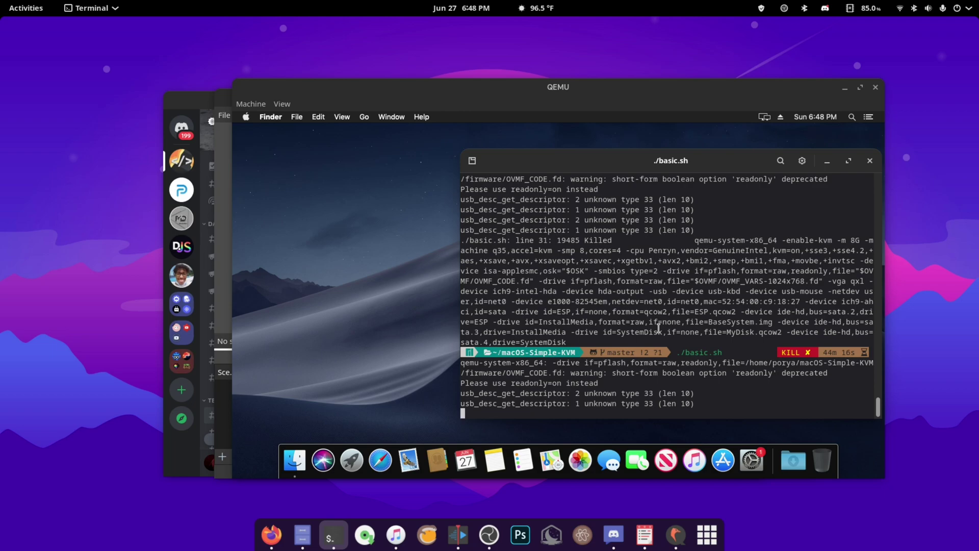
pyautogui.hotkey('ctrl', 'c')
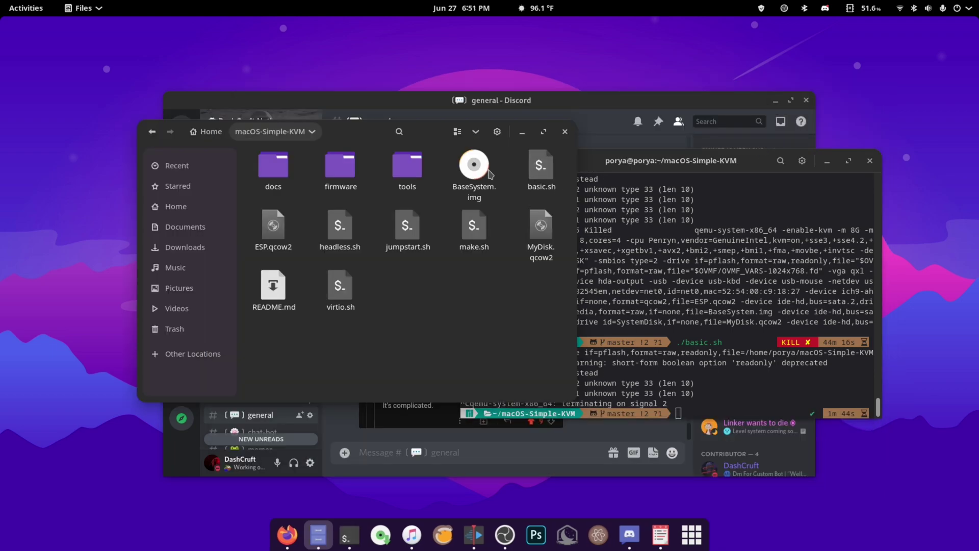
# Step: Open basic.sh from the file browser in GNOME Text Editor
pyautogui.doubleClick(540, 168)
pyautogui.click(613, 139)
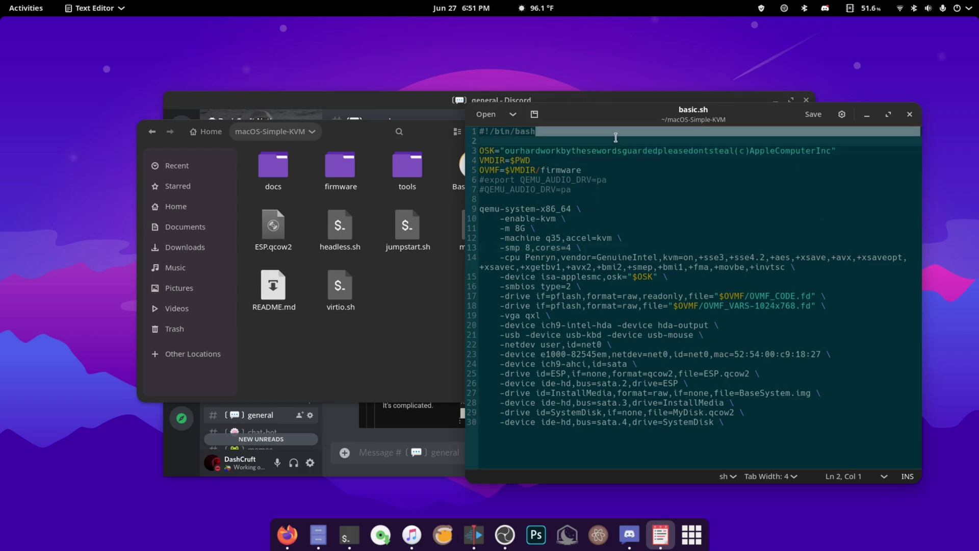
pyautogui.click(437, 326)
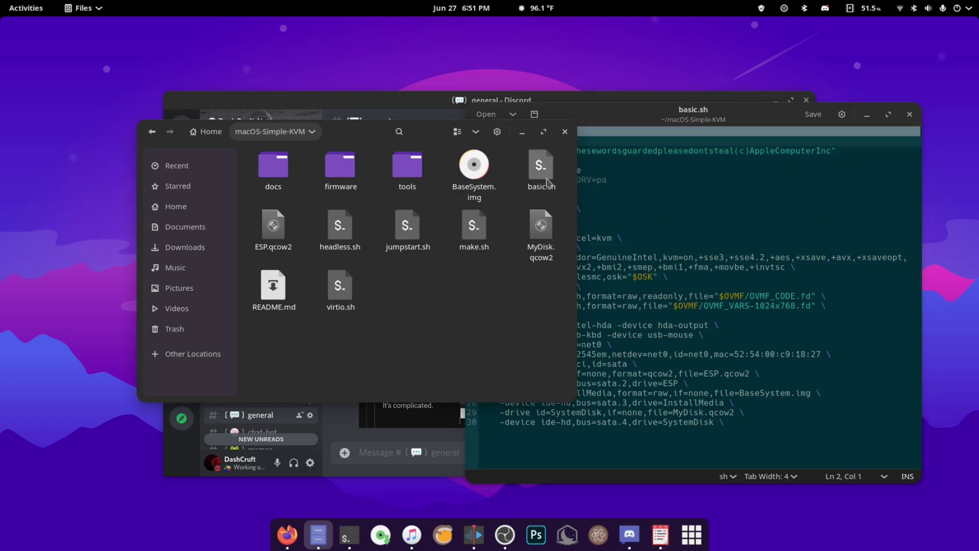
pyautogui.click(652, 190)
pyautogui.moveTo(780, 436); pyautogui.dragTo(512, 89)
pyautogui.click(628, 343)
# Step: Edit the memory value on line 11 so it reads 8G
pyautogui.click(518, 225)
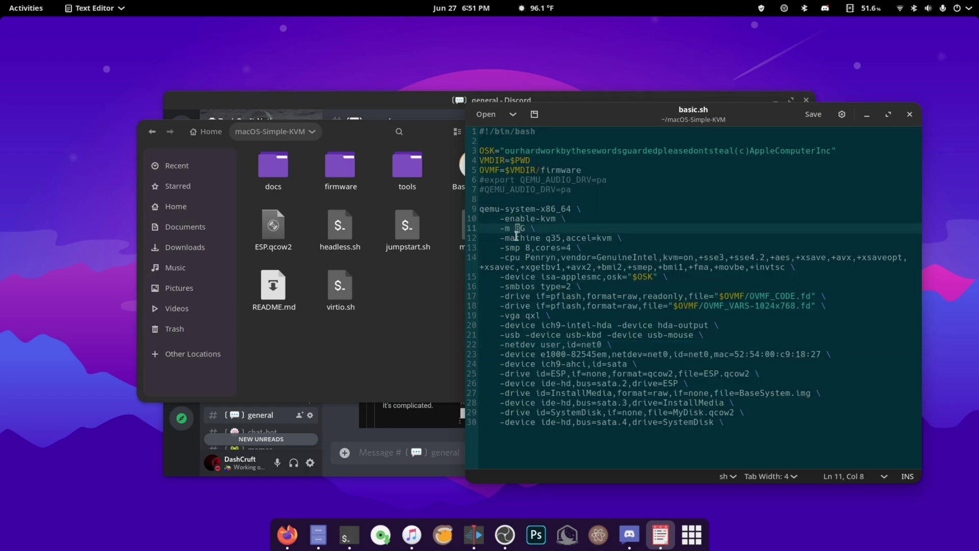
pyautogui.press('BackSpace')
pyautogui.write('2')
pyautogui.click(515, 229)
pyautogui.write('8')
pyautogui.hotkey('shift', 'Left')
# Step: Change line 13 to -smp 8,cores=4 and save basic.sh
pyautogui.moveTo(608, 247); pyautogui.dragTo(498, 246)
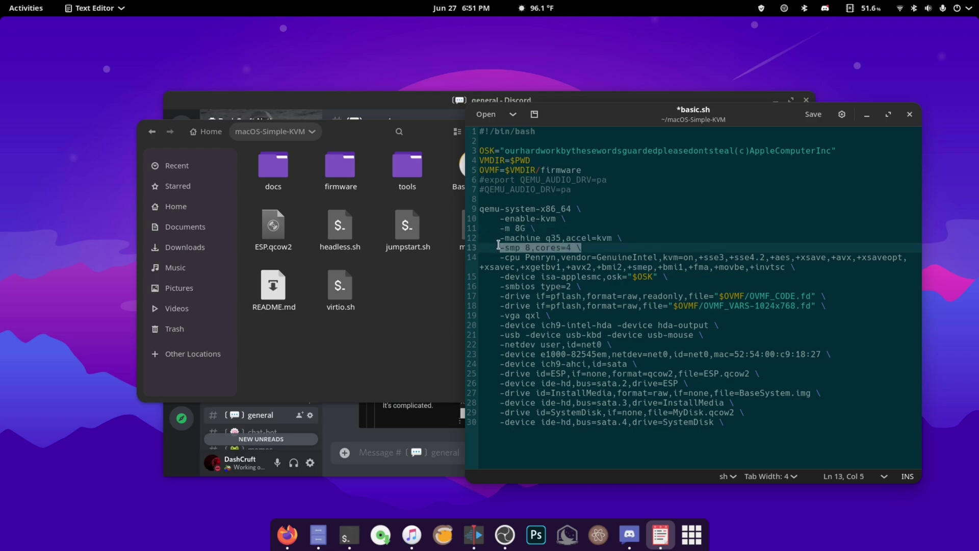
pyautogui.click(498, 245)
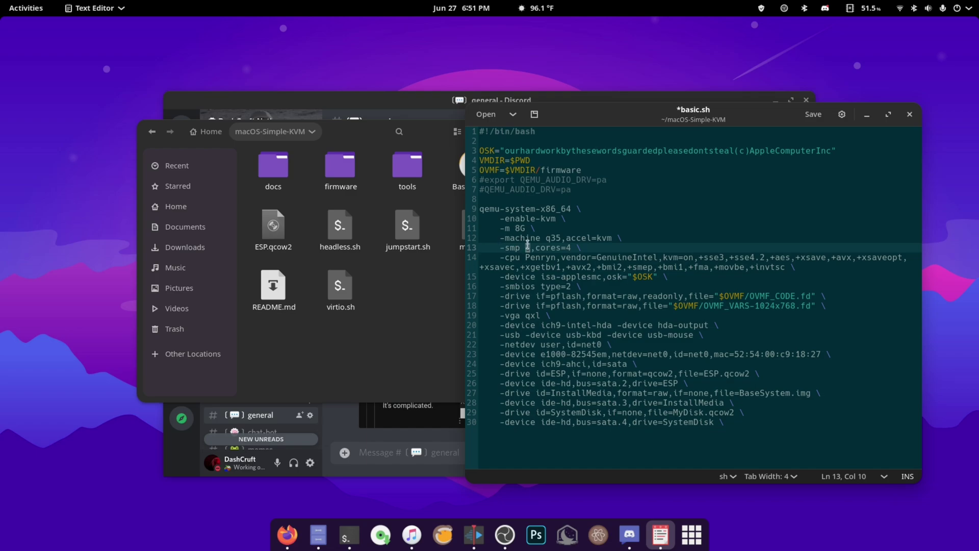
pyautogui.doubleClick(570, 247)
pyautogui.write('2')
pyautogui.doubleClick(525, 248)
pyautogui.write('4')
pyautogui.doubleClick(569, 247)
pyautogui.write('4')
pyautogui.doubleClick(526, 247)
pyautogui.write('8')
pyautogui.hotkey('ctrl', 's')
# Step: Retweak and resave basic.sh, keeping 8G memory, then select line 13 to the script's end
pyautogui.press('BackSpace')
pyautogui.write('4')
pyautogui.press('Left')
pyautogui.hotkey('ctrl', 's')
pyautogui.click(518, 230)
pyautogui.press('BackSpace')
pyautogui.write('4')
pyautogui.hotkey('ctrl', 'z')
pyautogui.hotkey('ctrl', 'z')
pyautogui.hotkey('ctrl', 'z')
pyautogui.hotkey('ctrl', 's')
pyautogui.moveTo(730, 450); pyautogui.dragTo(481, 199)
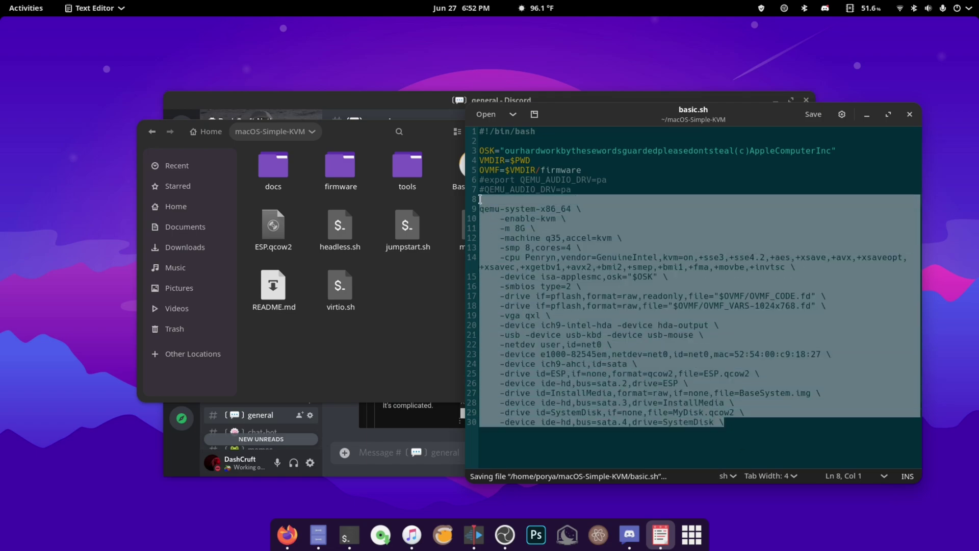
pyautogui.click(554, 209)
pyautogui.moveTo(785, 435); pyautogui.dragTo(455, 218)
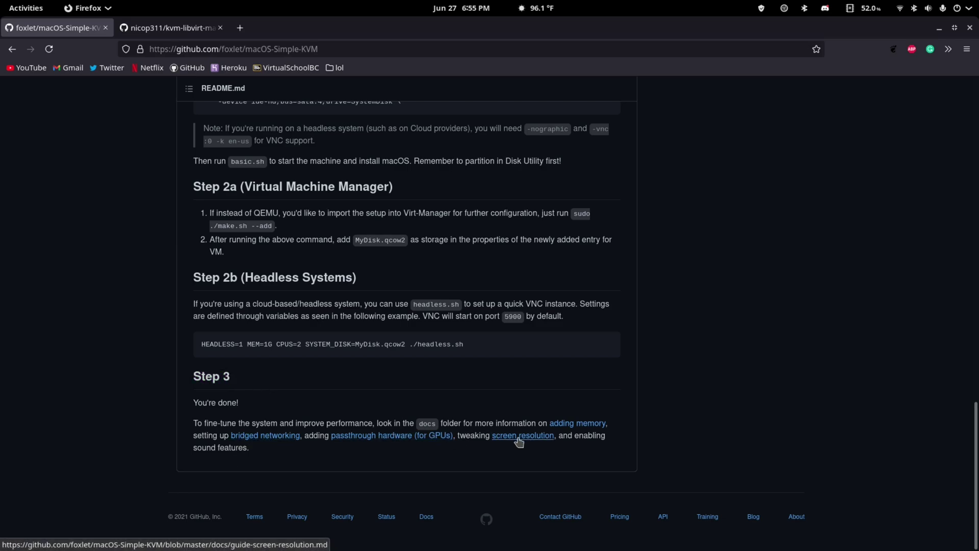
# Step: Read the bridged networking guide, then return to the README's Step 3 section
pyautogui.click(572, 427)
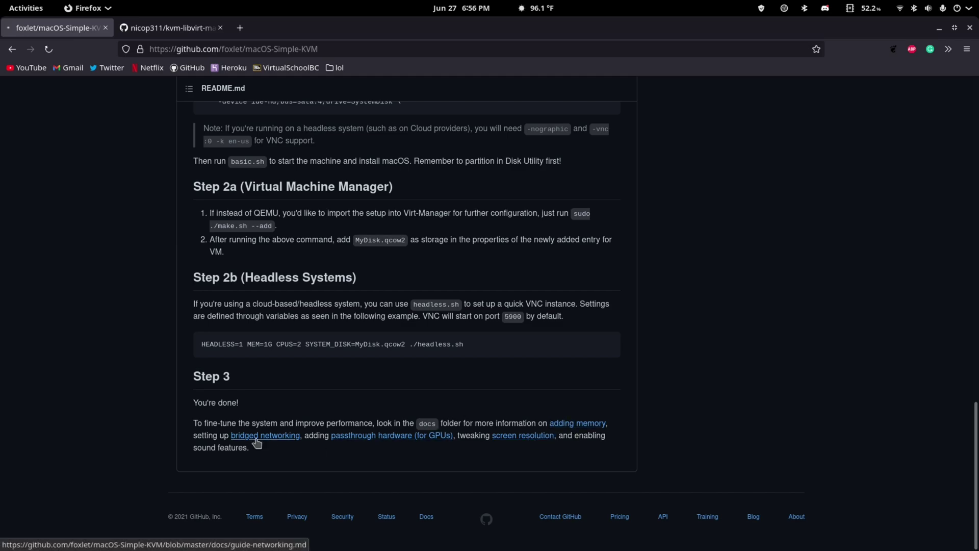
pyautogui.click(256, 438)
pyautogui.scroll(-8, 327, 359)
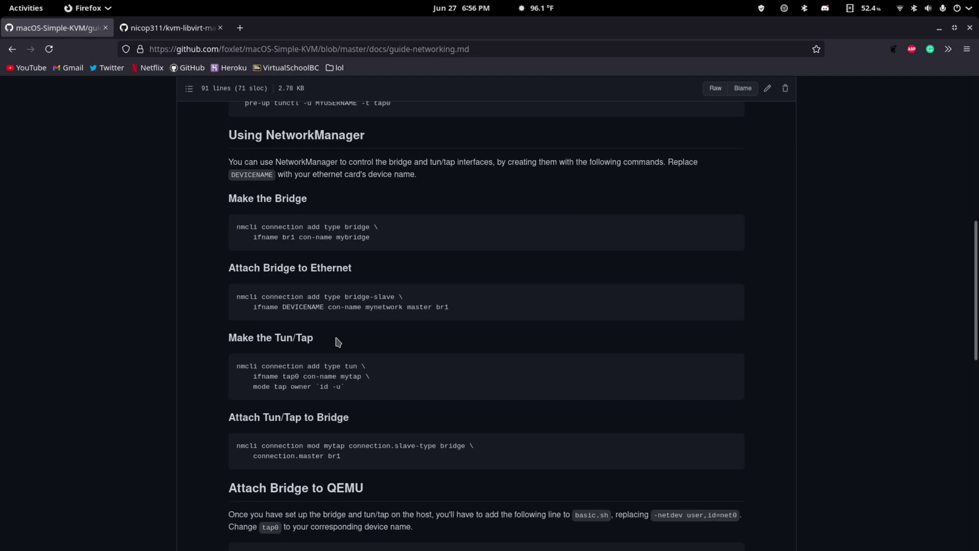
pyautogui.click(12, 49)
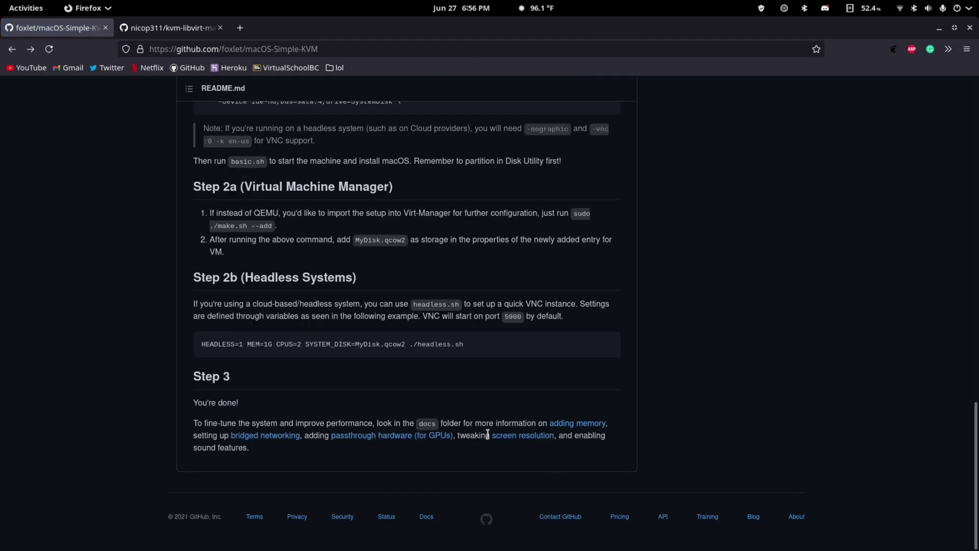
# Step: Open the screen resolution guide, select its ScreenResolution code block, and go back
pyautogui.moveTo(491, 434); pyautogui.dragTo(556, 440)
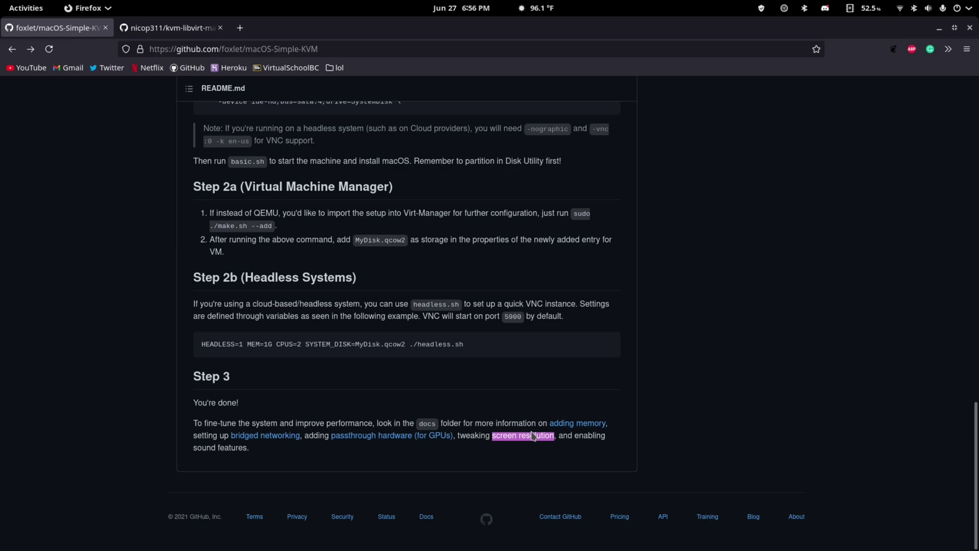
pyautogui.click(526, 435)
pyautogui.scroll(-4, 306, 290)
pyautogui.moveTo(341, 307); pyautogui.dragTo(235, 293)
pyautogui.moveTo(224, 125); pyautogui.dragTo(331, 306)
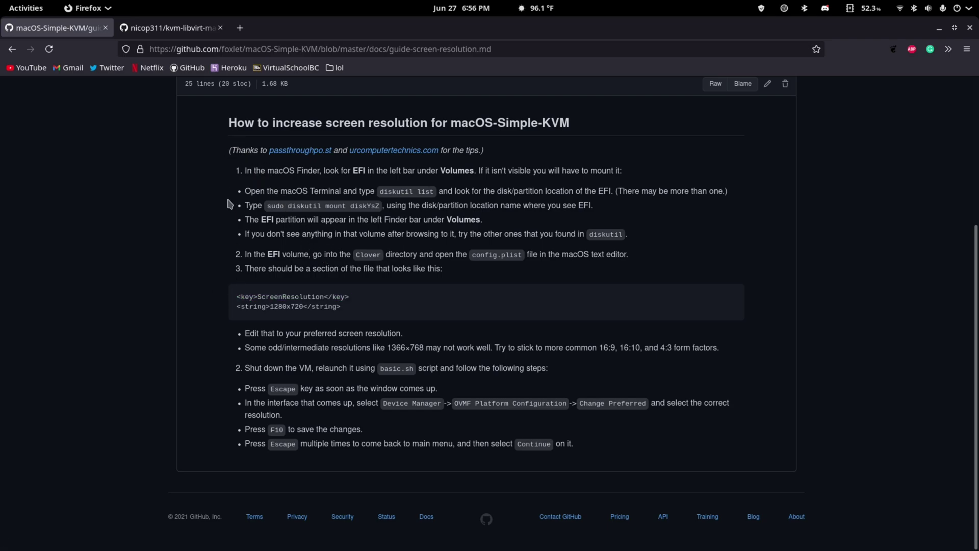
pyautogui.click(11, 50)
# Step: Hide Firefox and OBS, rerun ./basic.sh from Terminal, and centre the QEMU window
pyautogui.click(939, 28)
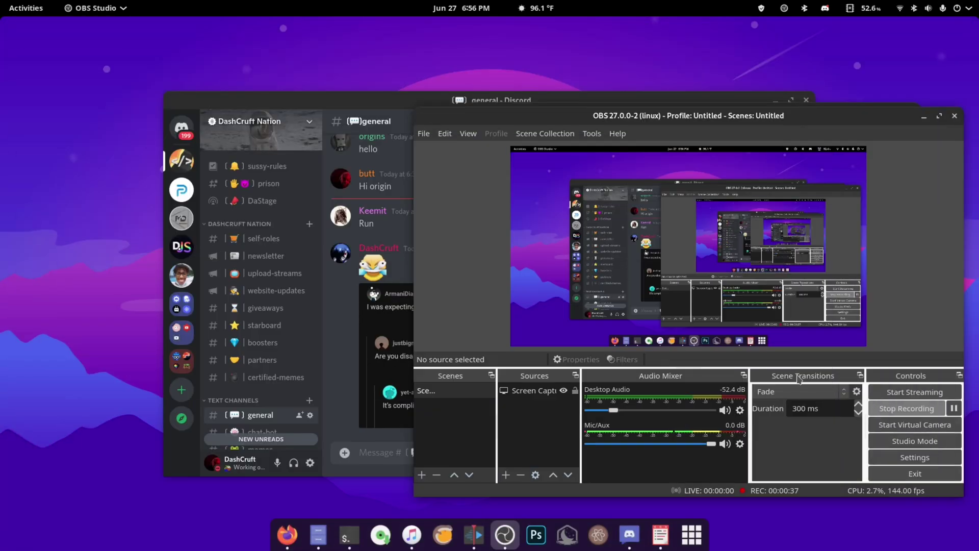
pyautogui.click(925, 117)
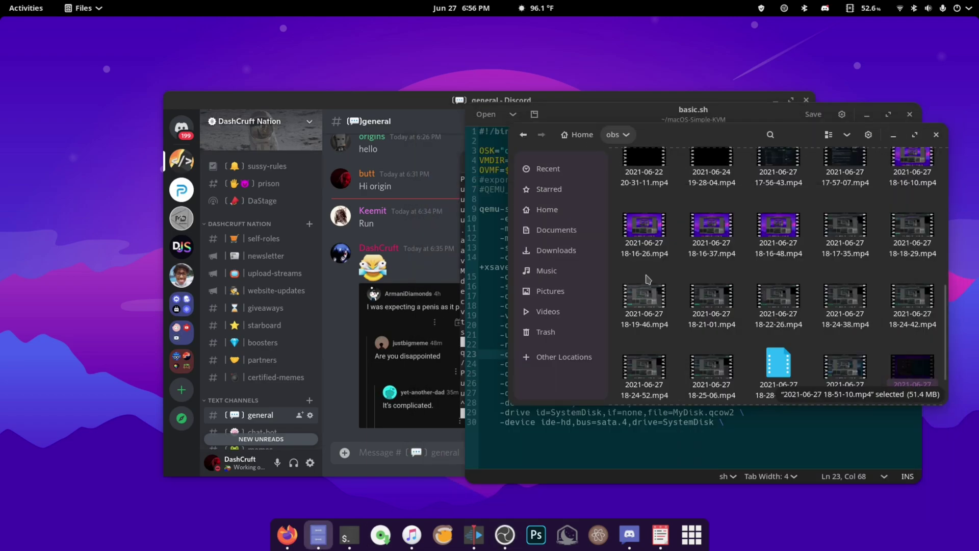
pyautogui.click(350, 539)
pyautogui.moveTo(577, 154); pyautogui.dragTo(280, 174)
pyautogui.press('Up')
pyautogui.press('Return')
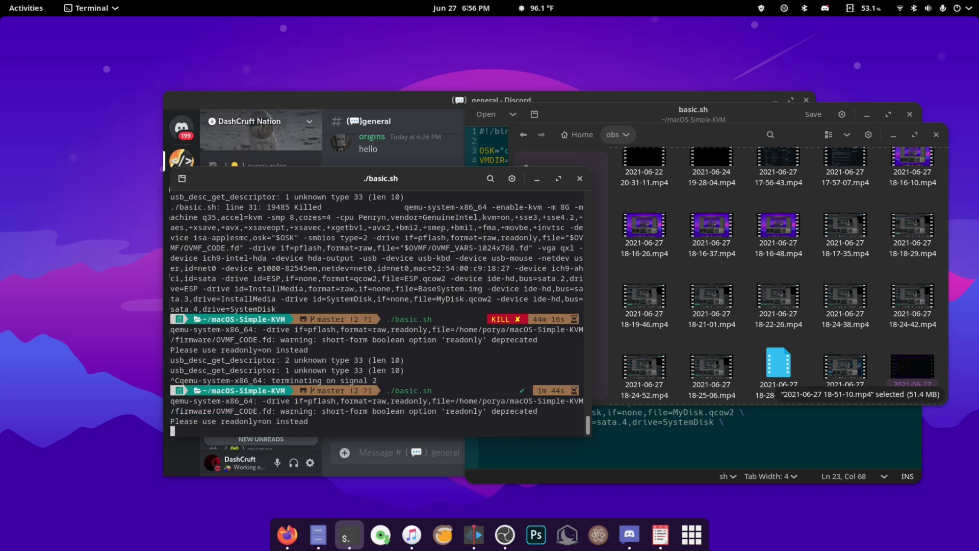
pyautogui.moveTo(476, 155); pyautogui.dragTo(337, 86)
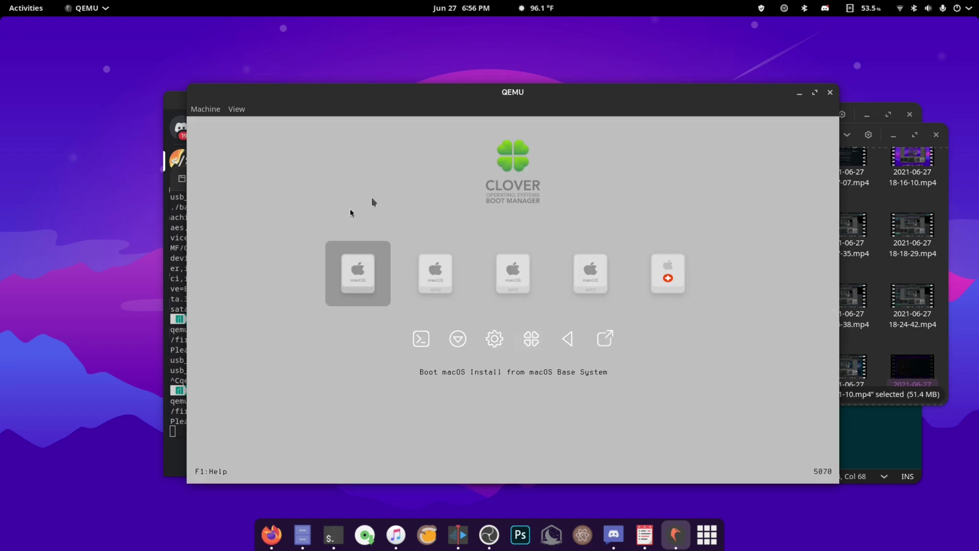
# Step: Choose 'Boot macOS from dashcruft' in the Clover boot menu
pyautogui.press('Right')
pyautogui.press('Right')
pyautogui.press('Right')
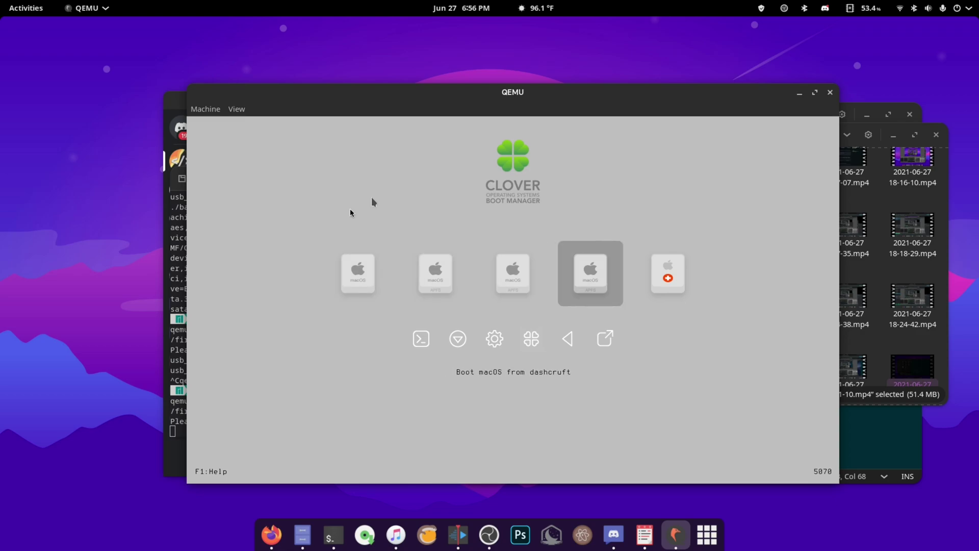
pyautogui.press('Left')
pyautogui.press('Left')
pyautogui.press('Left')
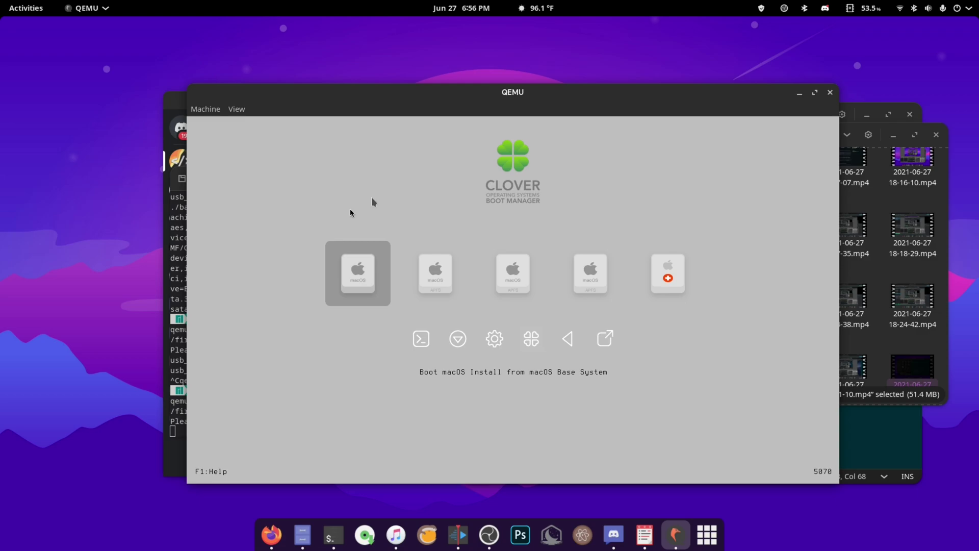
pyautogui.press('Right')
pyautogui.press('Right')
pyautogui.press('Right')
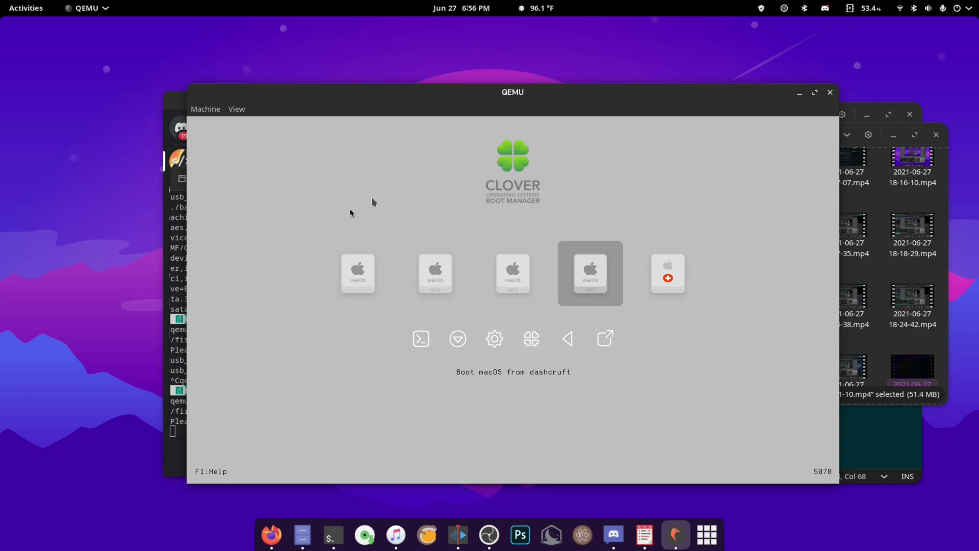
pyautogui.press('Return')
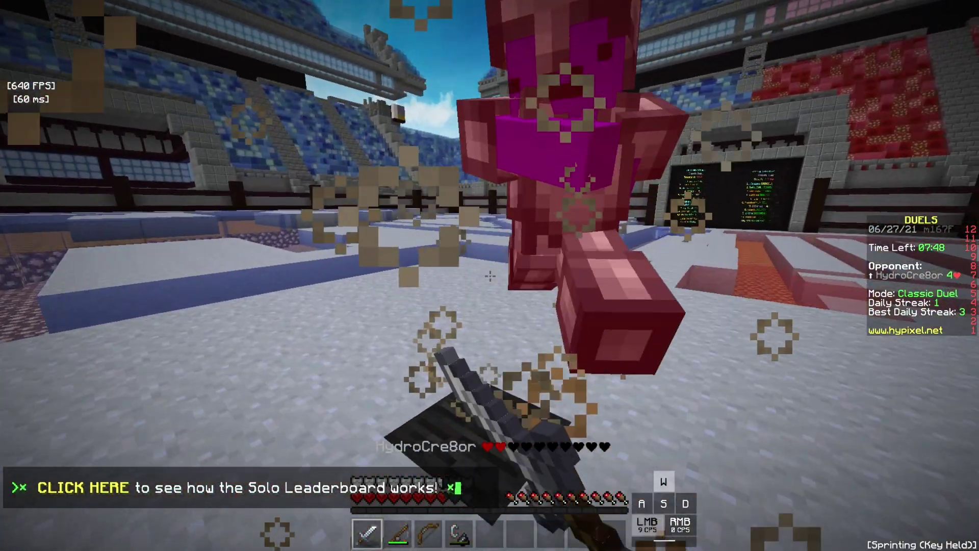
# Step: Finish off the previous opponent and cycle the F5 camera views through the new duel's countdown
pyautogui.click(490, 276)
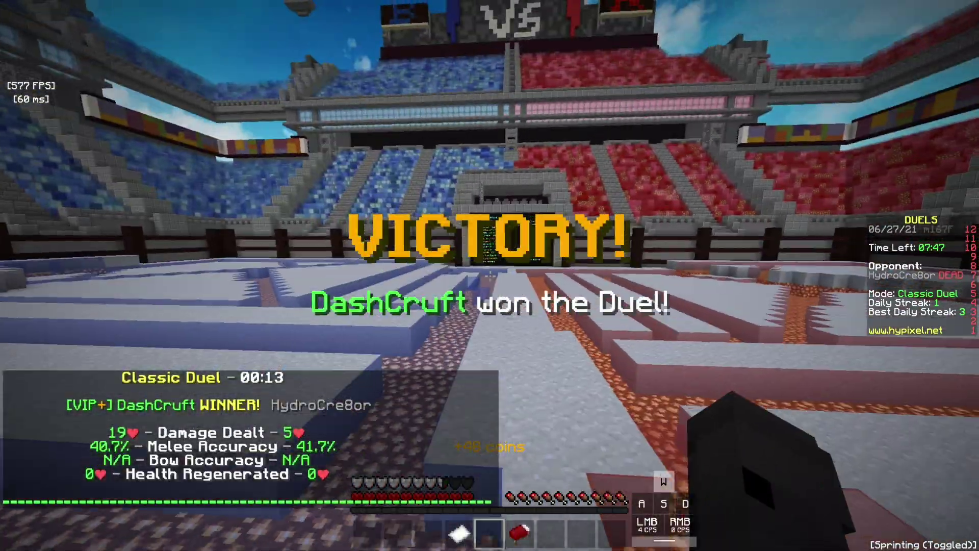
pyautogui.rightClick(490, 276)
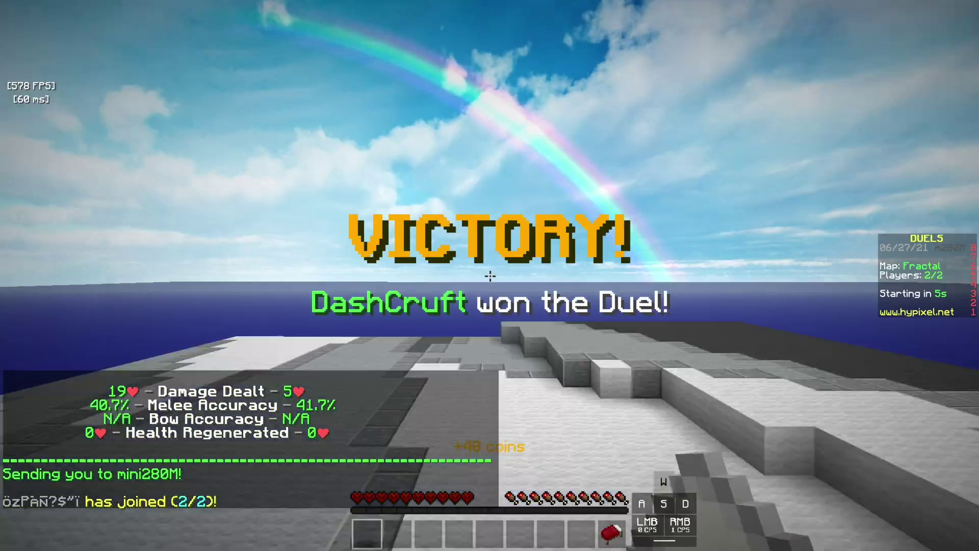
pyautogui.press('F5')
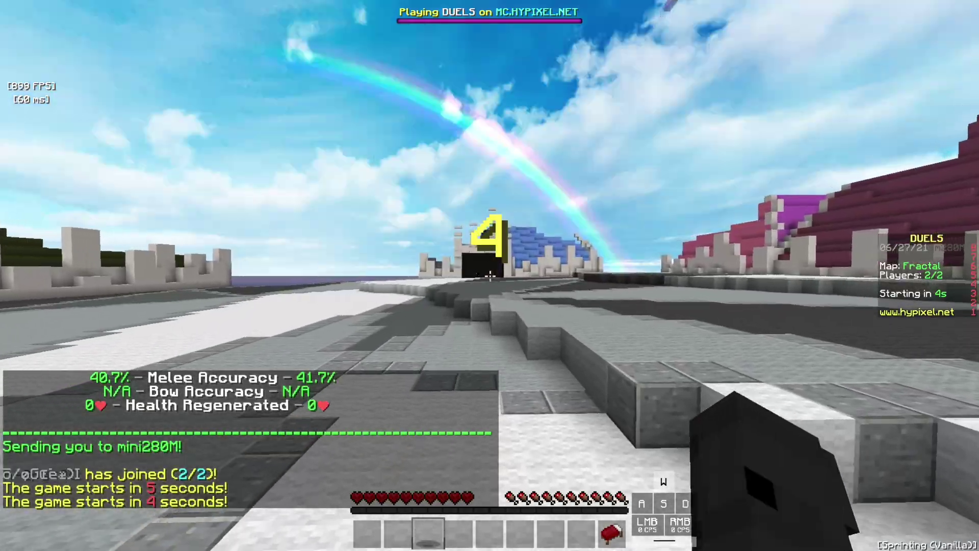
pyautogui.click(490, 276)
pyautogui.click(490, 276)
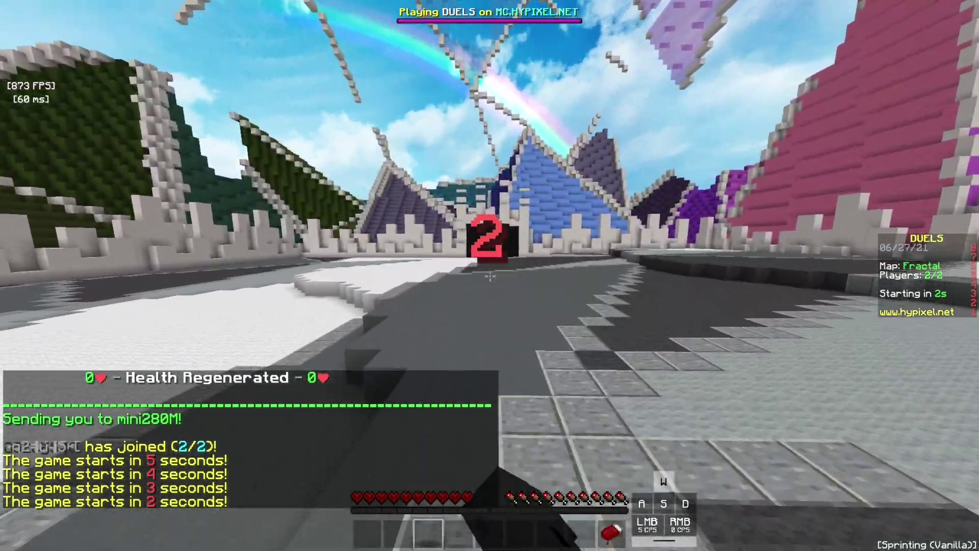
pyautogui.press('F5')
pyautogui.click(490, 276)
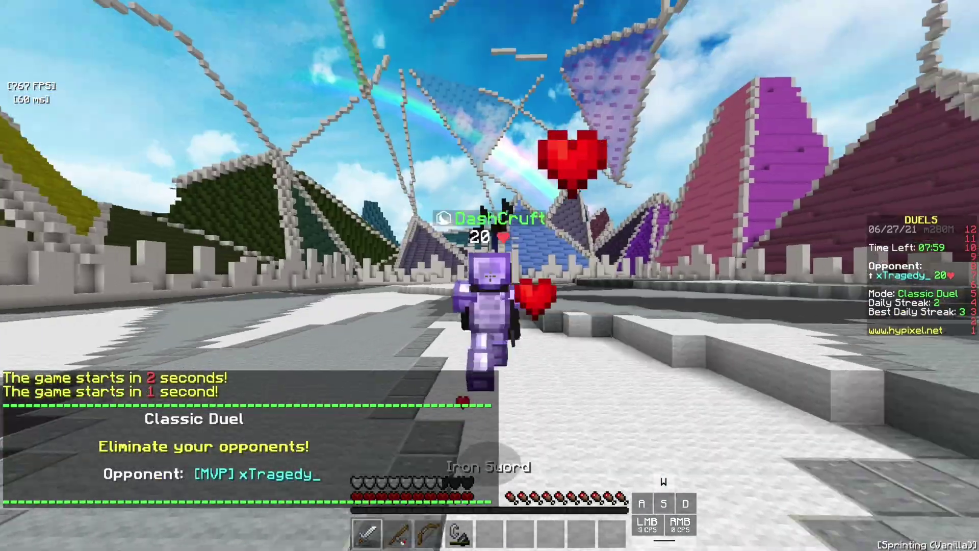
pyautogui.press('F5')
pyautogui.press('F5')
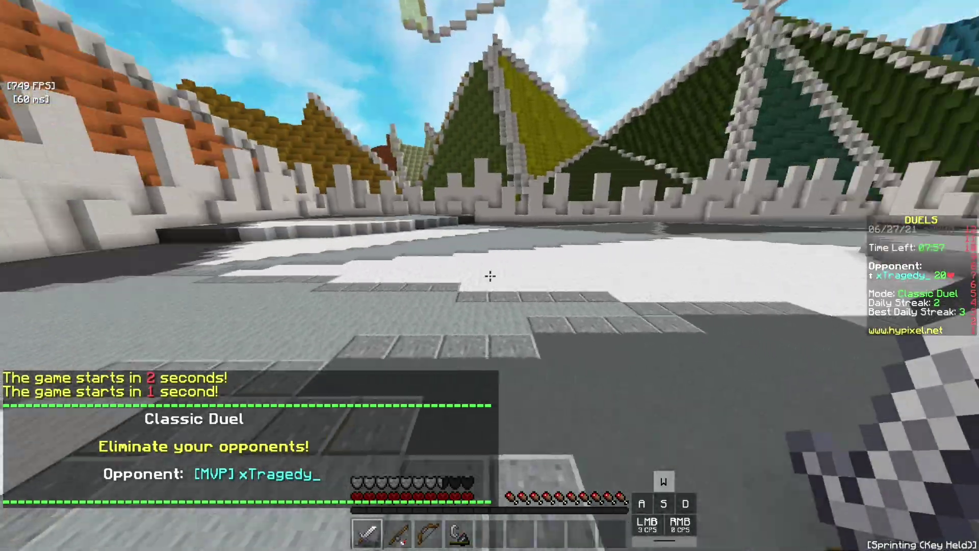
# Step: Sprint at the opponent, cast the Fishing Rod at them, then return to the Iron Sword
pyautogui.press('w')
pyautogui.click(490, 276)
pyautogui.click(490, 276)
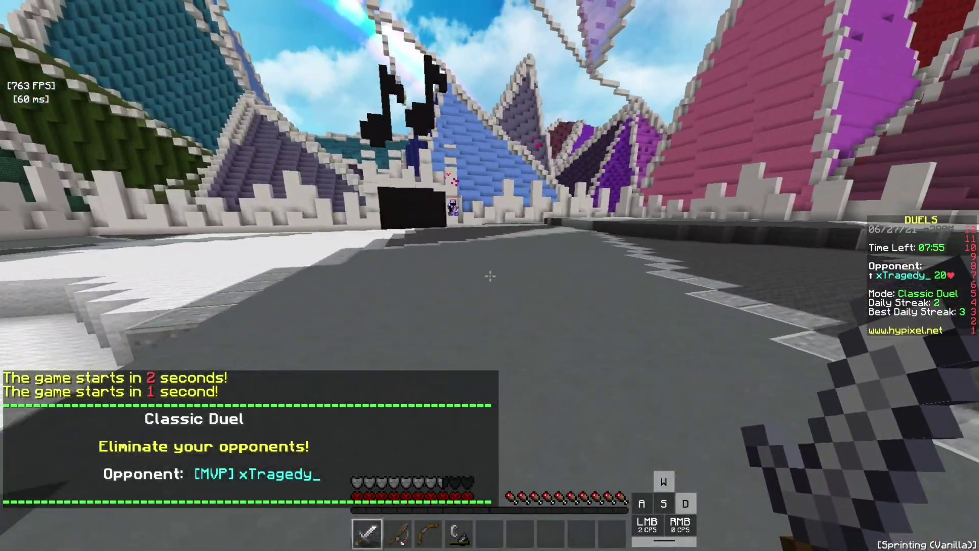
pyautogui.press('2')
pyautogui.rightClick(490, 276)
pyautogui.rightClick(490, 275)
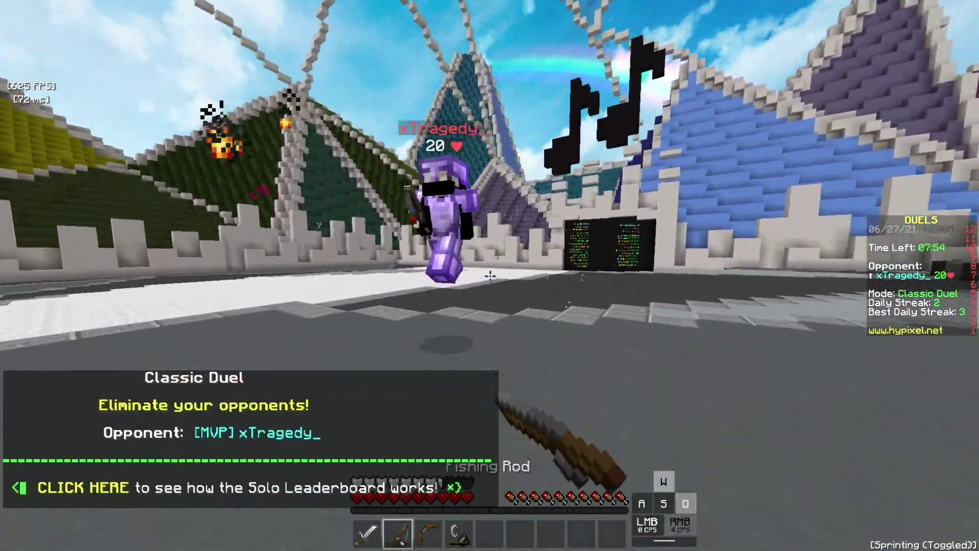
pyautogui.press('1')
# Step: Strike the opponent with the Iron Sword, bringing them down to 13 health
pyautogui.click(490, 275)
pyautogui.click(490, 276)
pyautogui.click(490, 275)
pyautogui.click(490, 276)
pyautogui.click(490, 275)
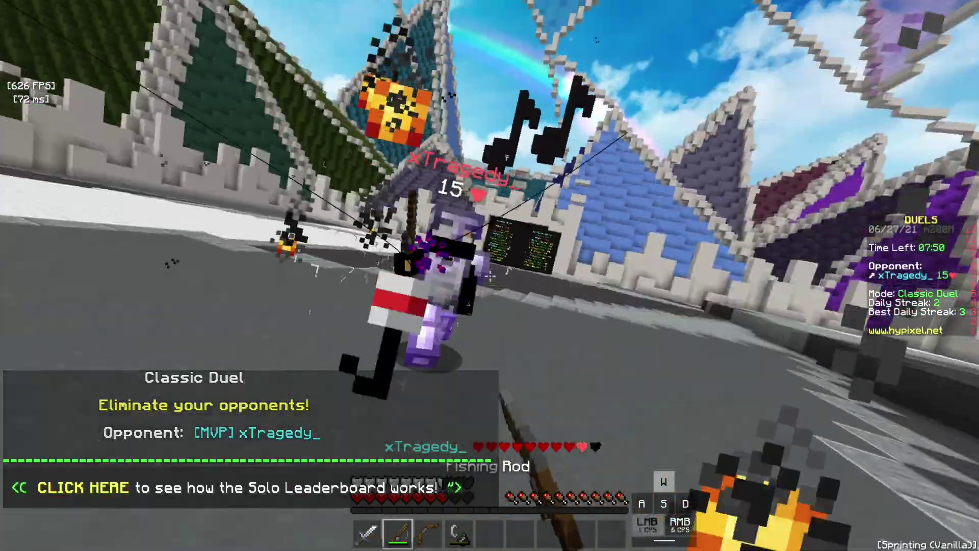
pyautogui.press('1')
pyautogui.click(490, 275)
pyautogui.click(490, 276)
pyautogui.click(490, 276)
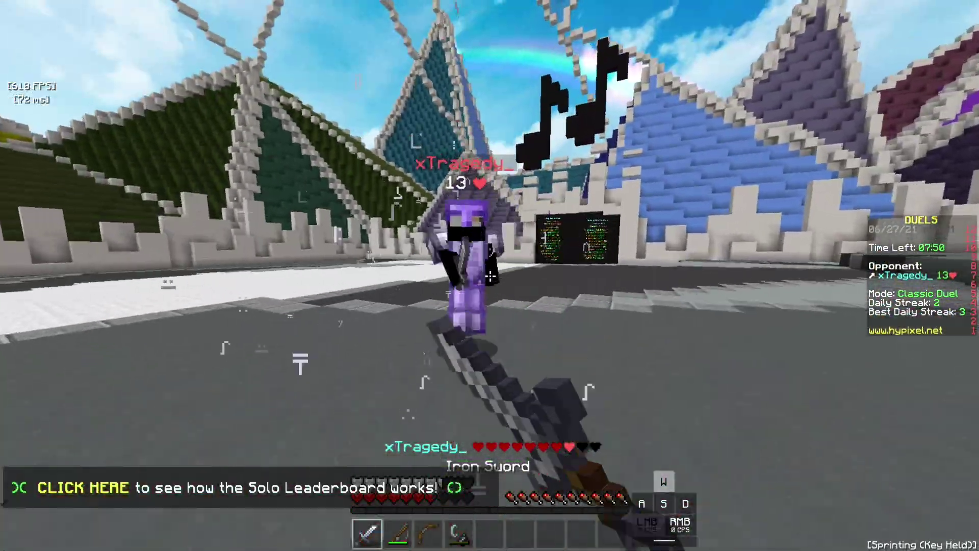
pyautogui.click(490, 276)
pyautogui.click(490, 275)
# Step: Keep hitting the opponent from 9 down to 4 health until VICTORY and the 78-coin reward appear
pyautogui.click(490, 276)
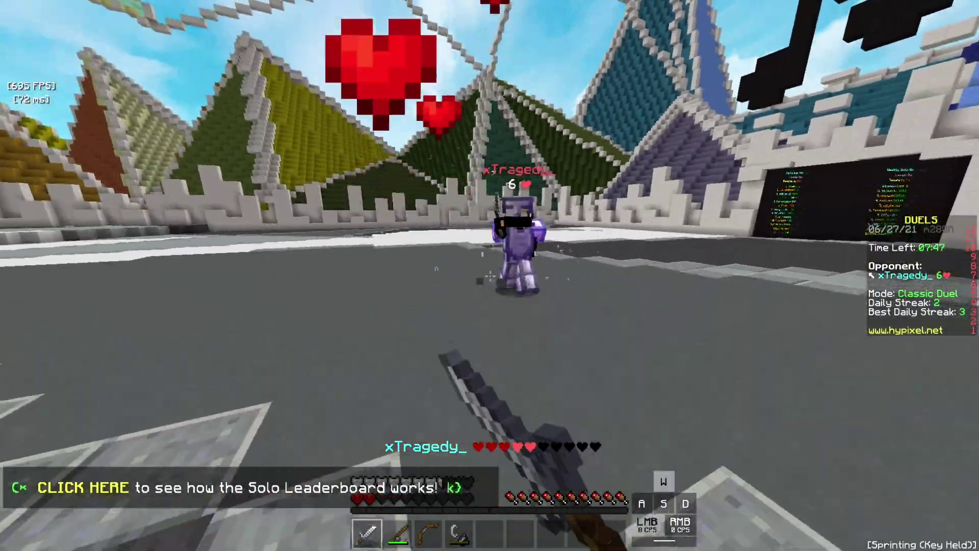
pyautogui.click(489, 276)
pyautogui.click(490, 276)
pyautogui.click(490, 276)
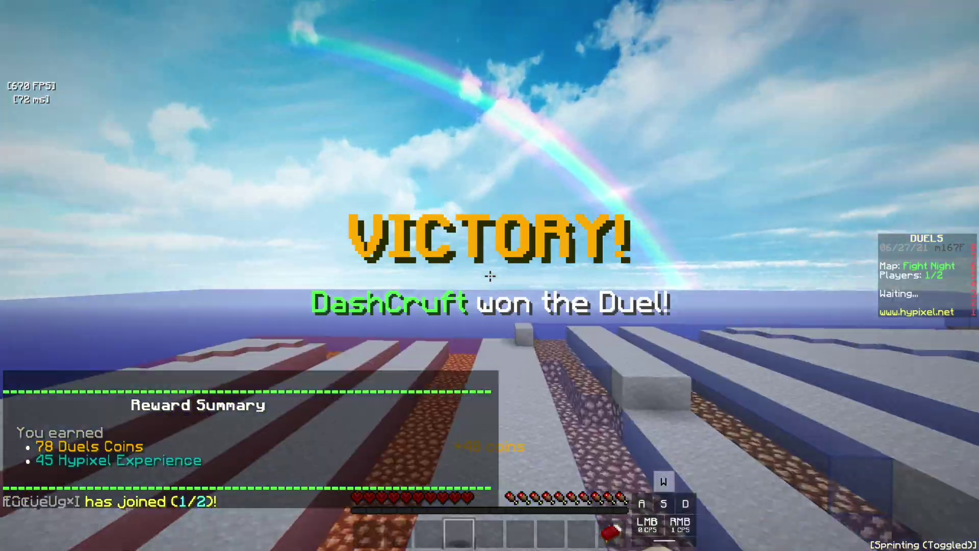
pyautogui.click(490, 276)
pyautogui.click(490, 276)
pyautogui.click(490, 276)
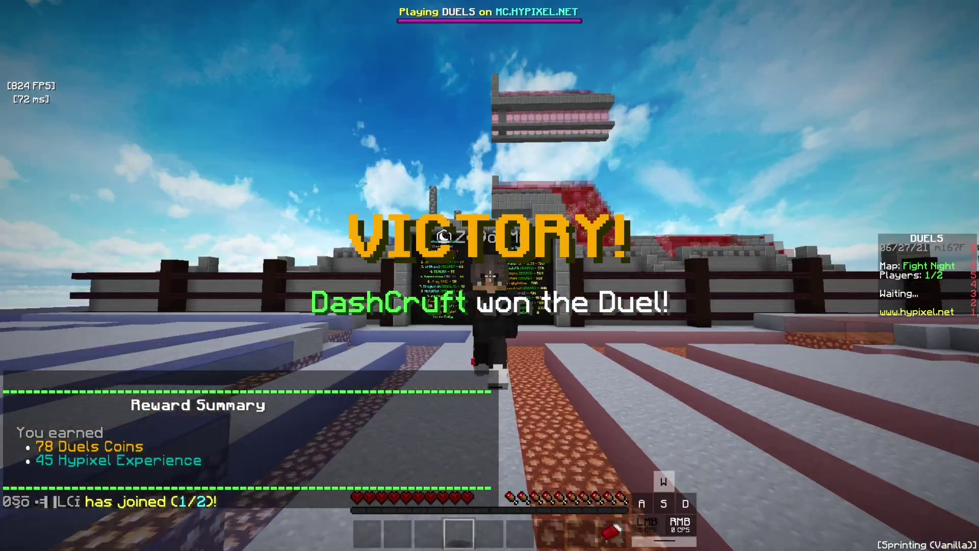